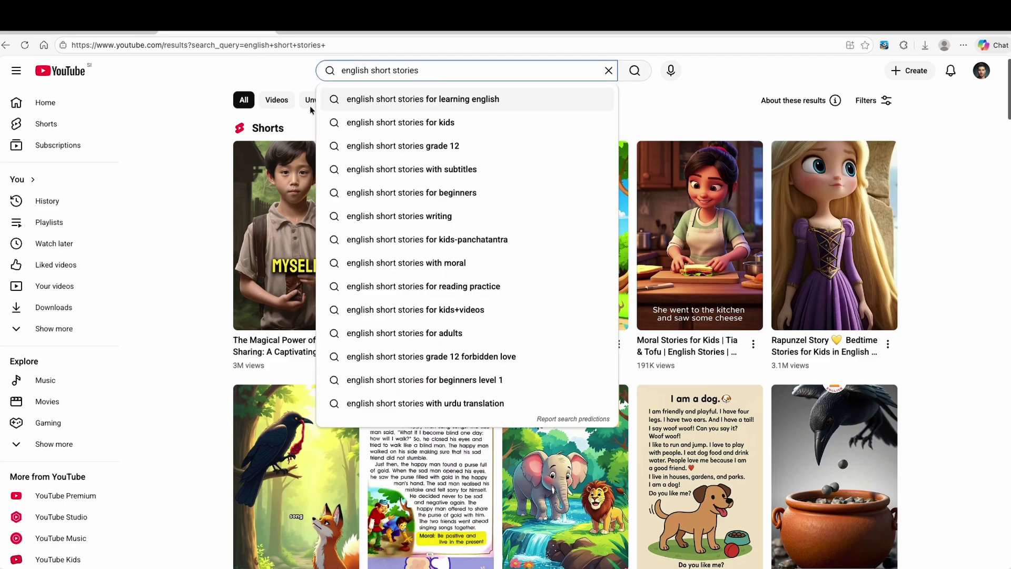
pyautogui.click(219, 75)
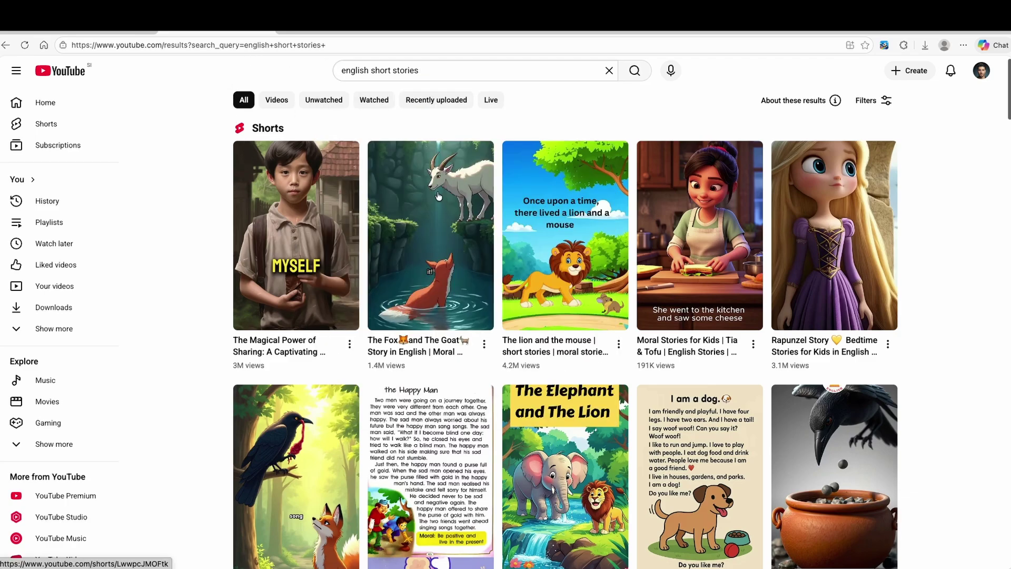
pyautogui.scroll(-2, 427, 207)
pyautogui.scroll(2, 210, 192)
pyautogui.scroll(-3, 550, 312)
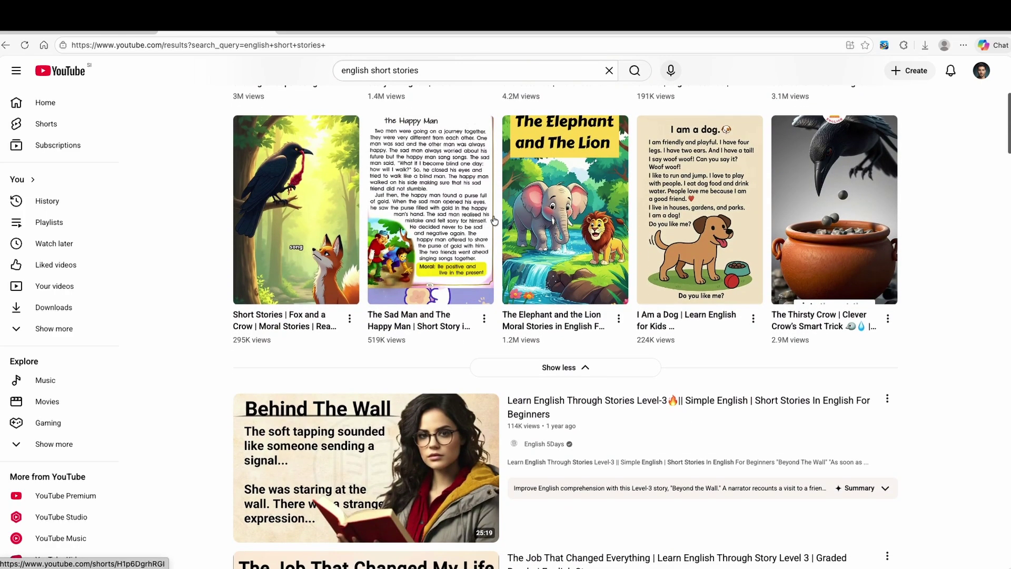
pyautogui.scroll(-1, 308, 221)
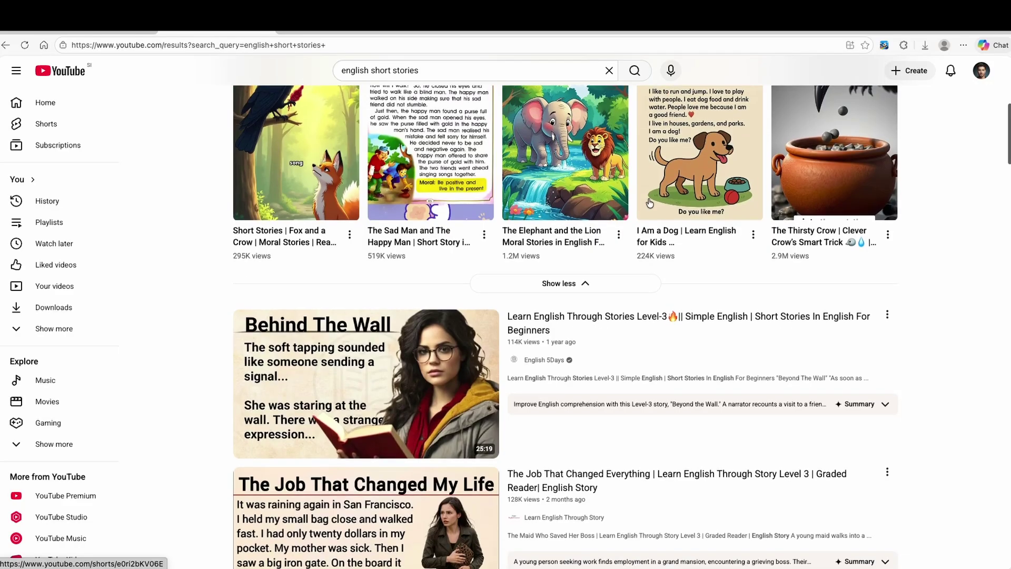
pyautogui.scroll(2, 320, 190)
pyautogui.scroll(2, 497, 201)
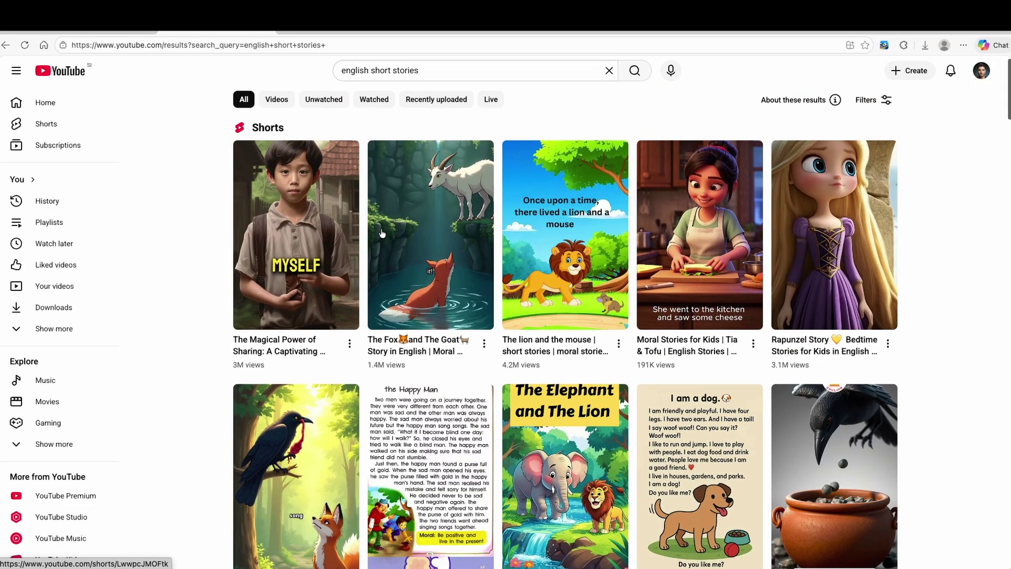
# Launch the Auto Meta extension panel from its store page and jump to Meta AI's media page.
pyautogui.click(447, 31)
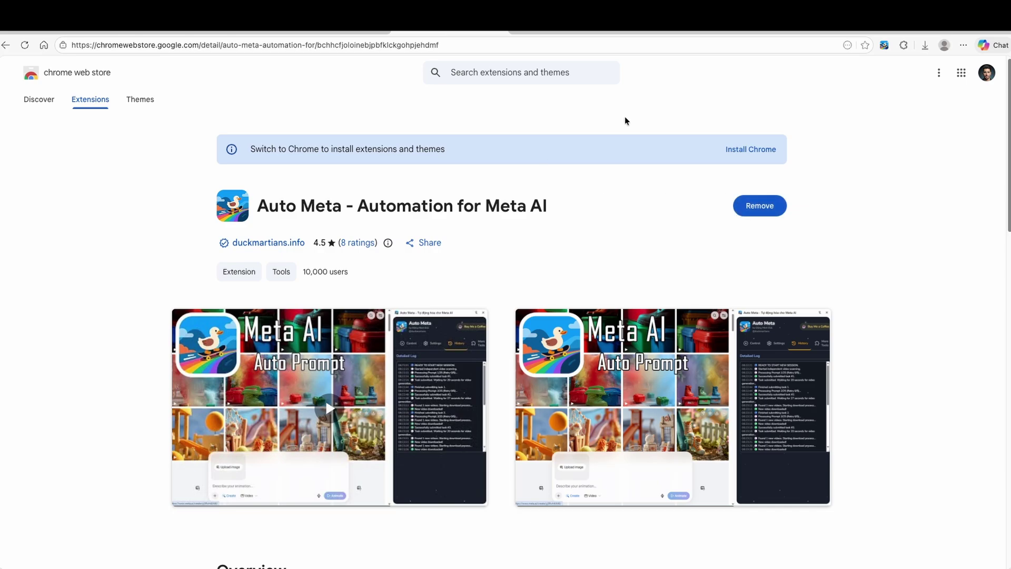
pyautogui.click(884, 45)
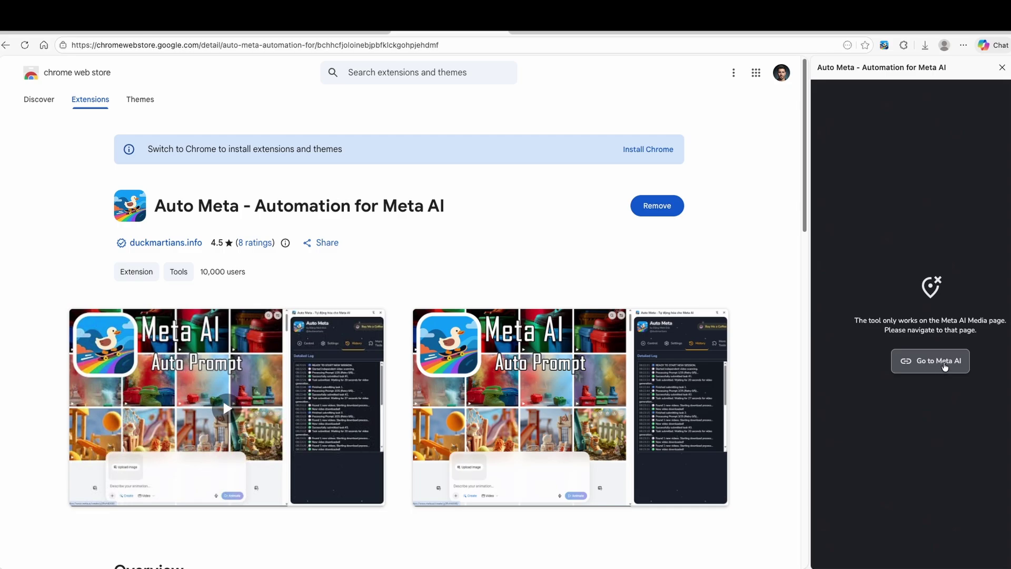
pyautogui.click(945, 365)
# Close the extension panel and start a new Meta AI chat to reach the Vibes feed.
pyautogui.click(1002, 67)
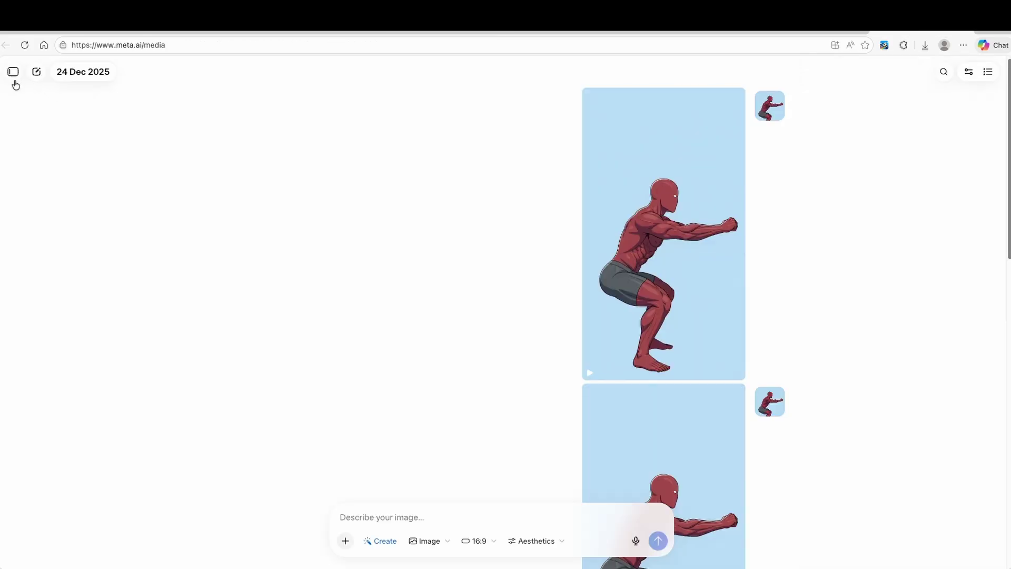
pyautogui.click(13, 76)
pyautogui.click(91, 101)
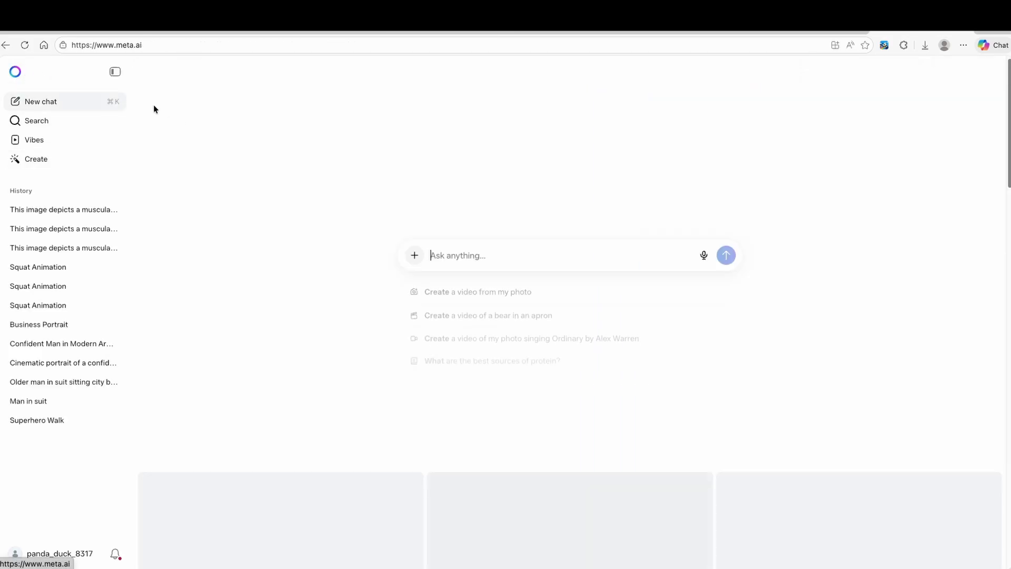
pyautogui.scroll(-5, 384, 203)
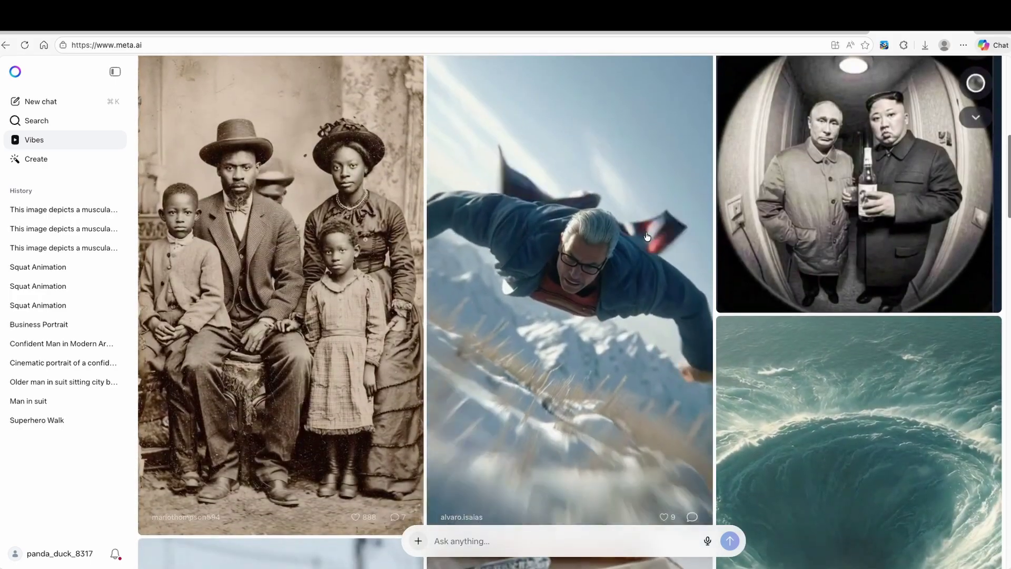
pyautogui.scroll(-2, 633, 197)
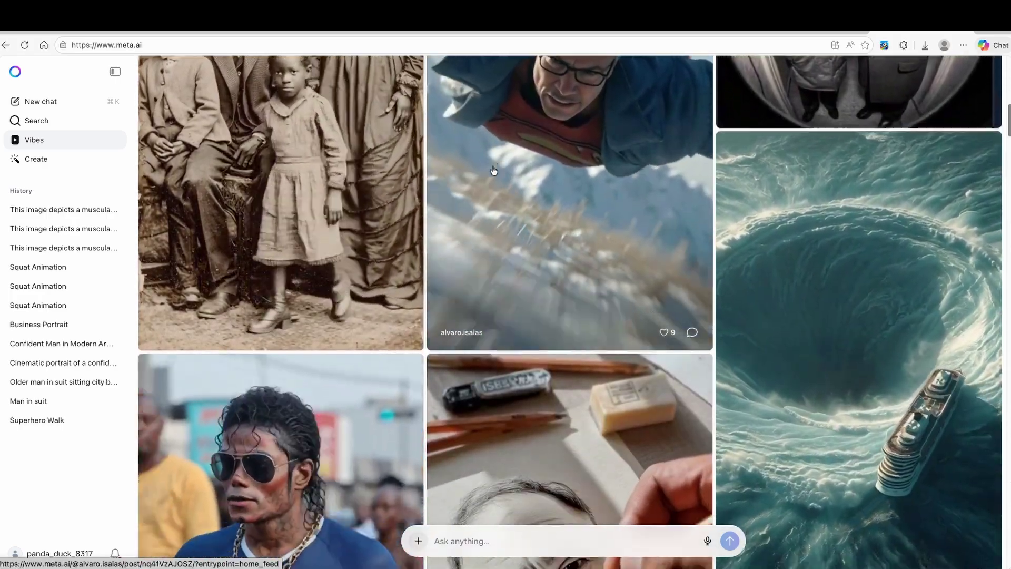
pyautogui.scroll(-2, 522, 162)
pyautogui.scroll(-1, 514, 167)
pyautogui.scroll(-1, 442, 190)
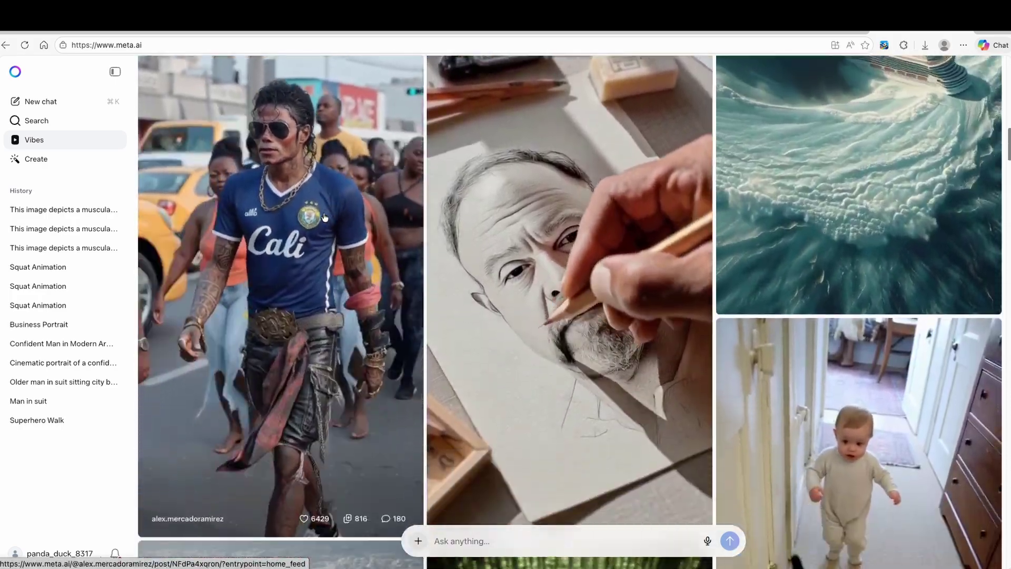
pyautogui.scroll(-1, 423, 199)
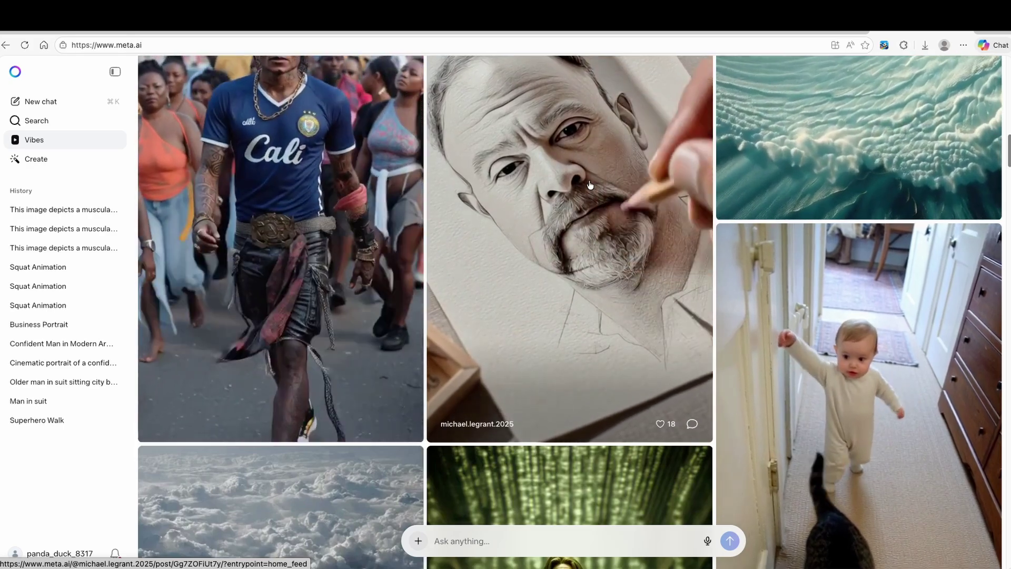
pyautogui.scroll(-2, 576, 173)
pyautogui.scroll(-1, 616, 190)
pyautogui.scroll(-1, 624, 221)
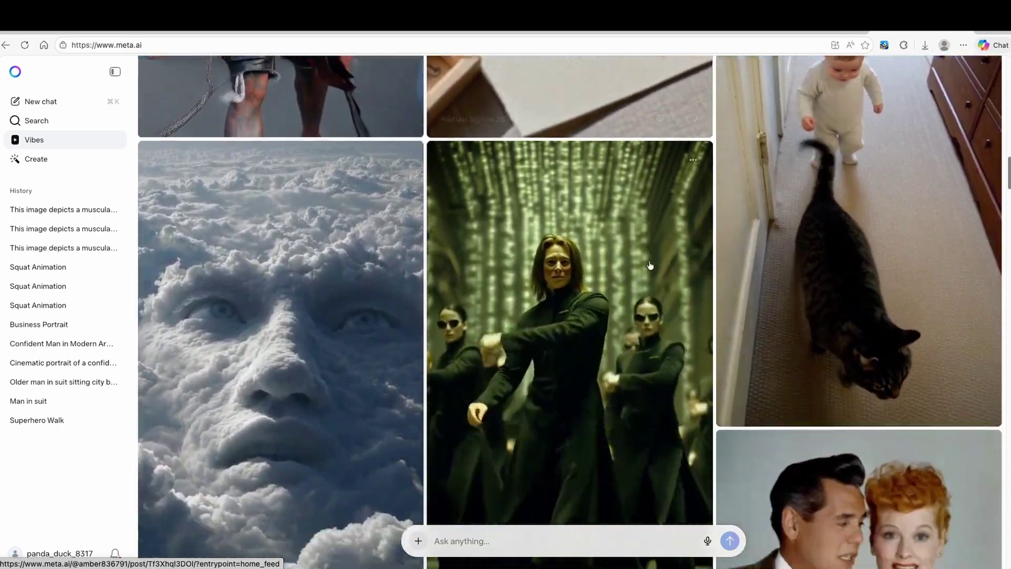
pyautogui.scroll(-2, 624, 243)
pyautogui.scroll(-3, 624, 244)
pyautogui.scroll(-2, 584, 214)
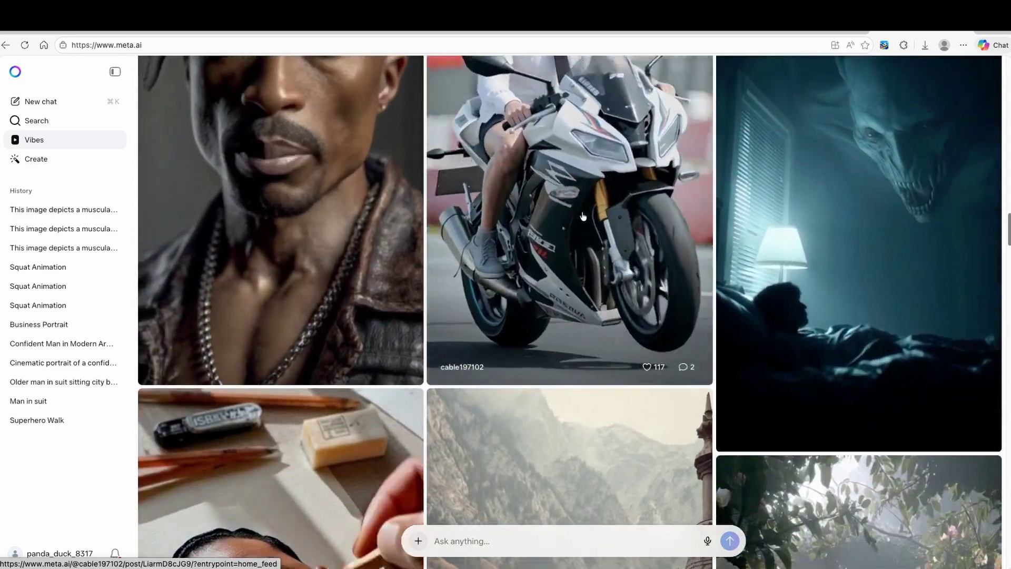
pyautogui.scroll(-3, 585, 204)
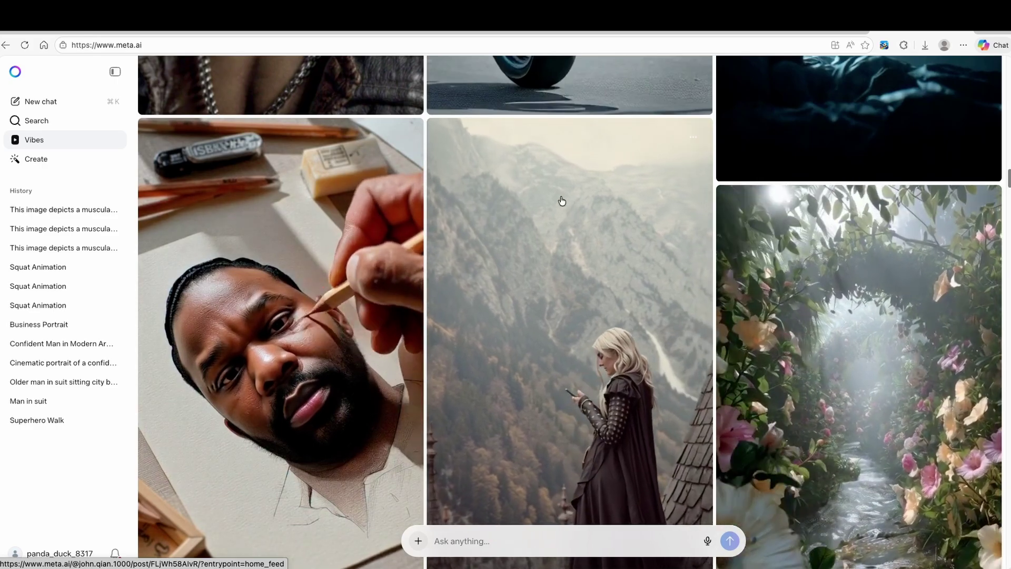
pyautogui.scroll(-1, 613, 199)
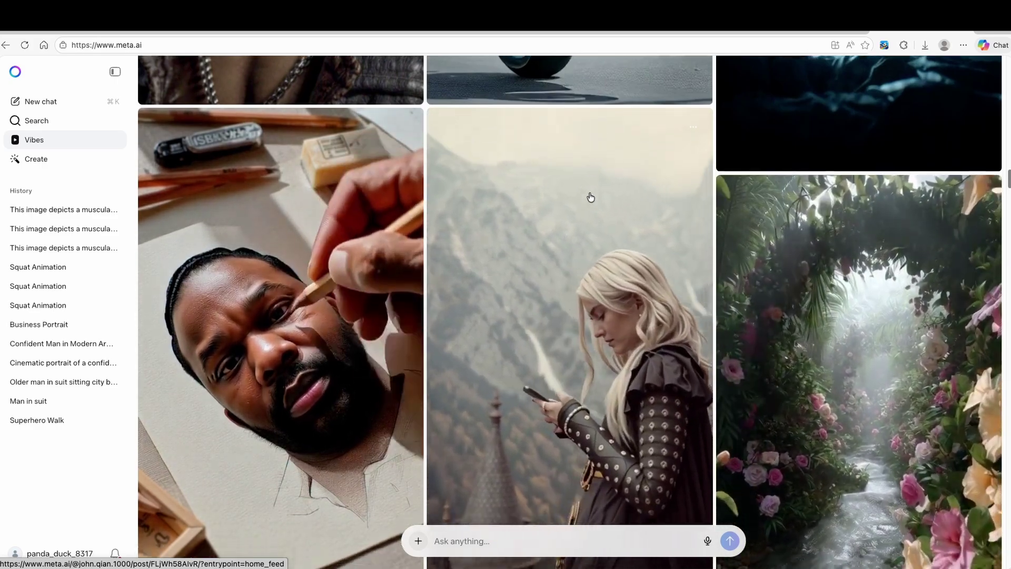
pyautogui.scroll(-3, 592, 201)
pyautogui.scroll(-2, 605, 208)
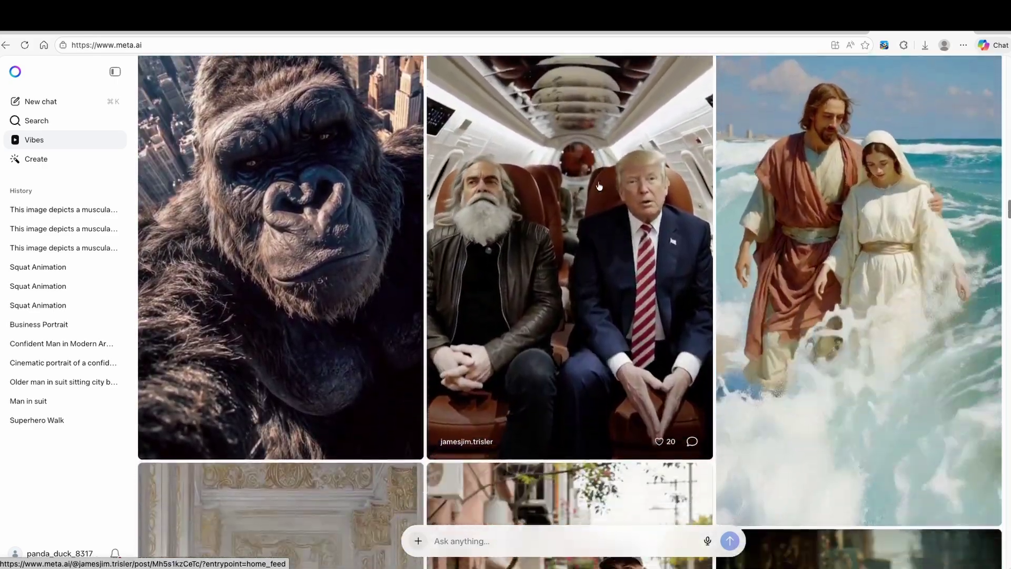
pyautogui.scroll(-3, 593, 221)
pyautogui.scroll(-2, 564, 249)
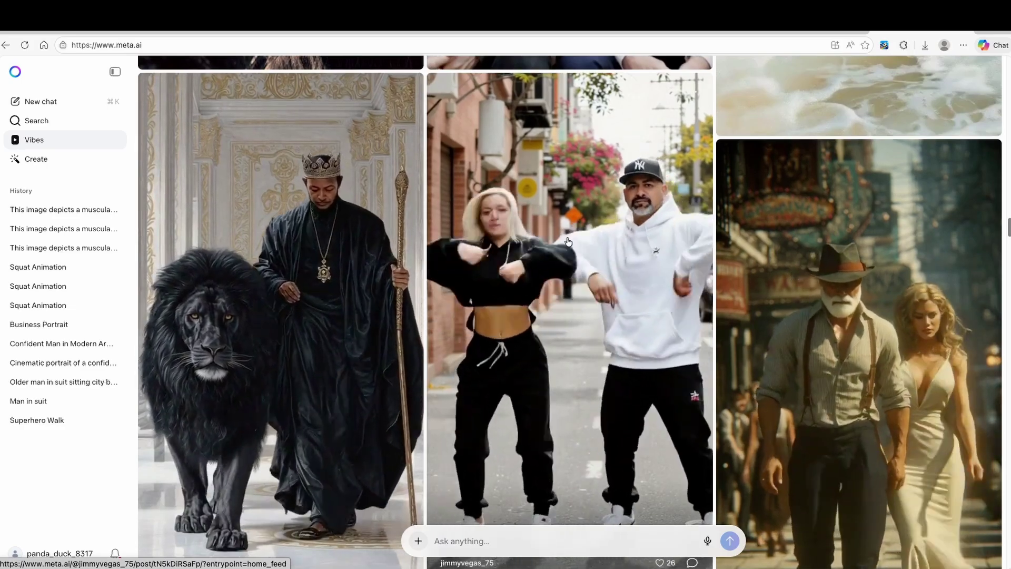
pyautogui.click(561, 251)
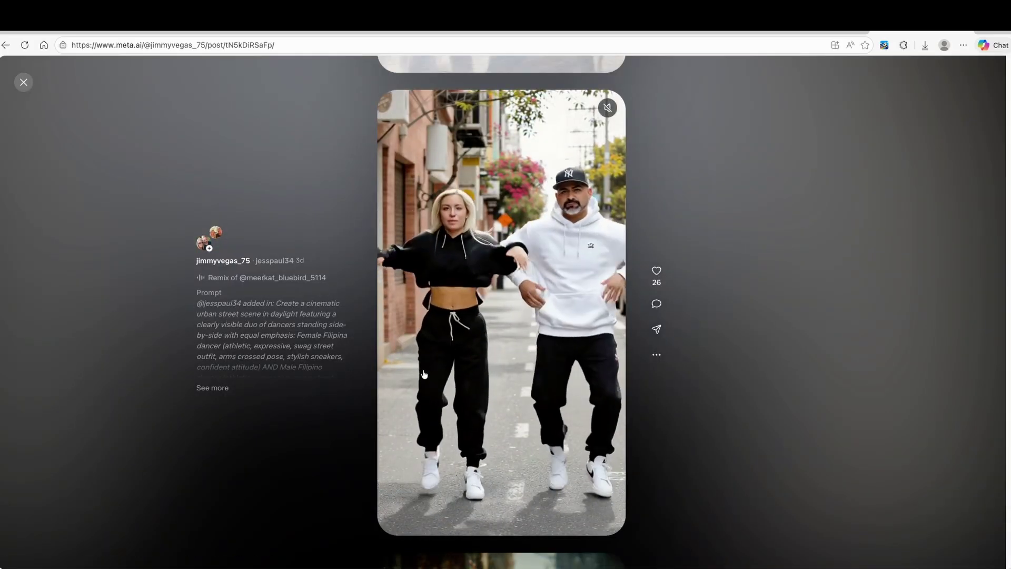
pyautogui.click(223, 389)
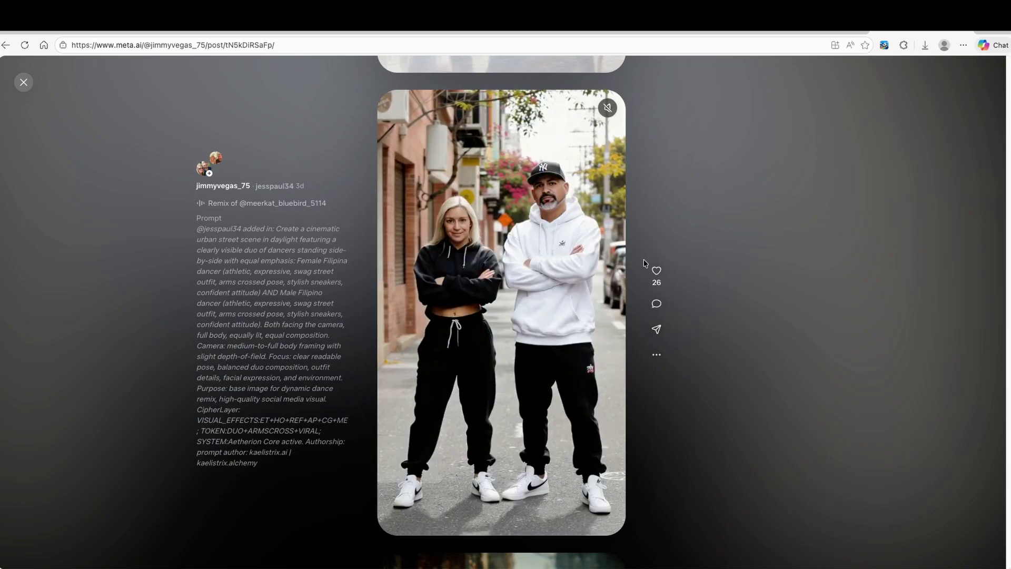
pyautogui.click(25, 83)
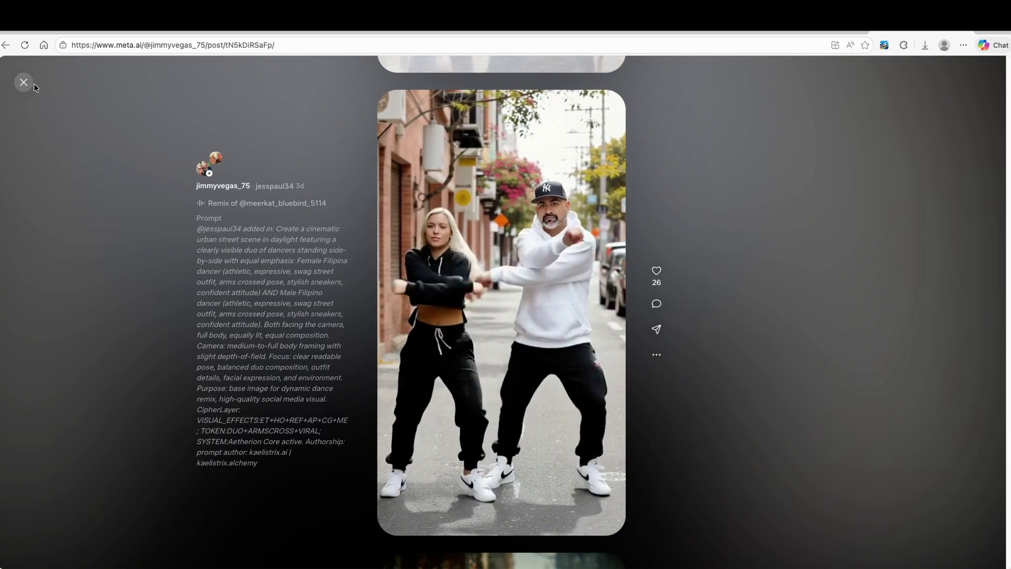
pyautogui.scroll(3, 463, 190)
pyautogui.scroll(3, 490, 198)
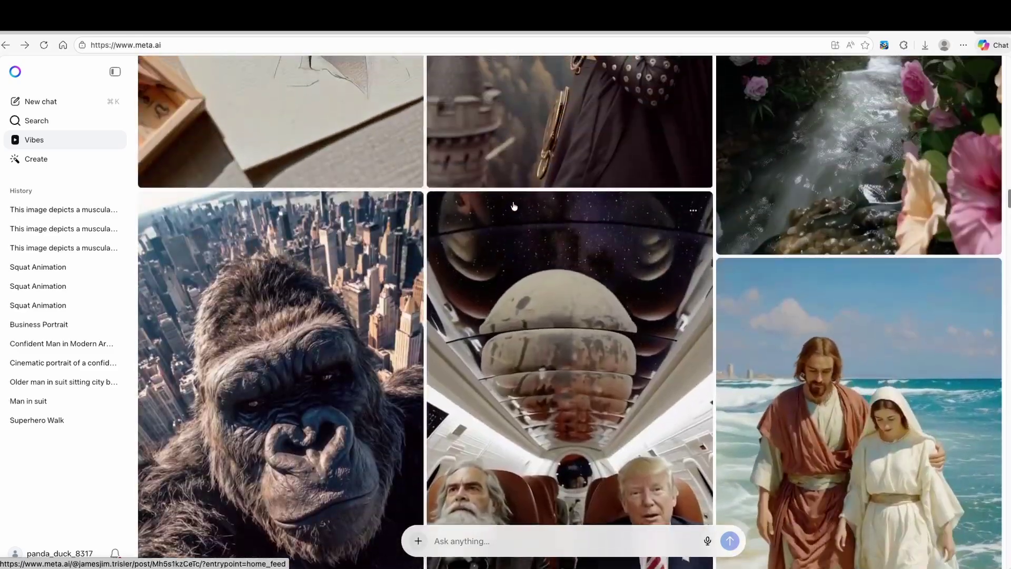
pyautogui.scroll(3, 514, 208)
pyautogui.scroll(3, 545, 198)
pyautogui.scroll(5, 552, 186)
pyautogui.scroll(3, 546, 169)
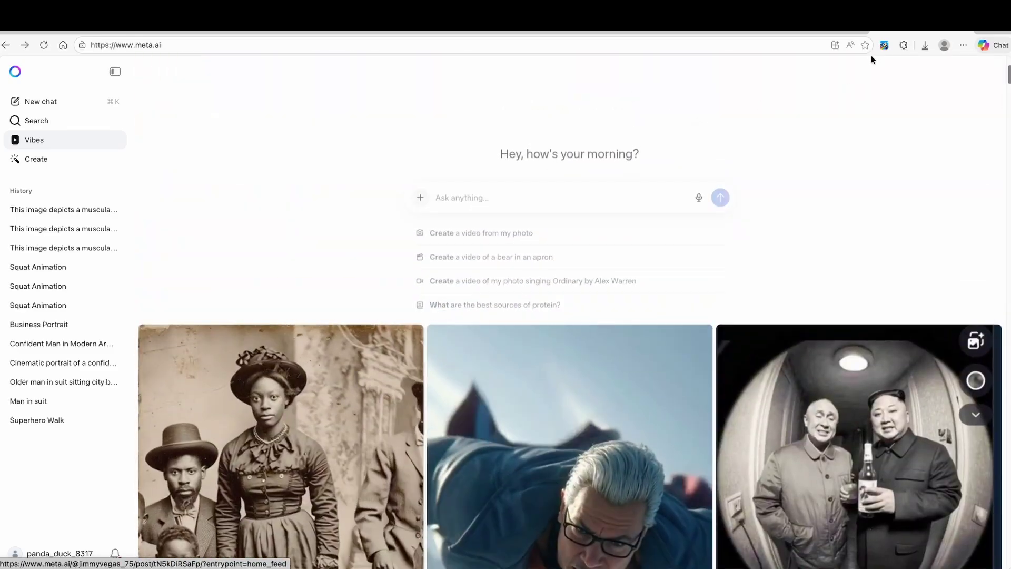
# Reopen the media page with Auto Meta controls, then switch to the Free AI Story Generator chat.
pyautogui.click(884, 44)
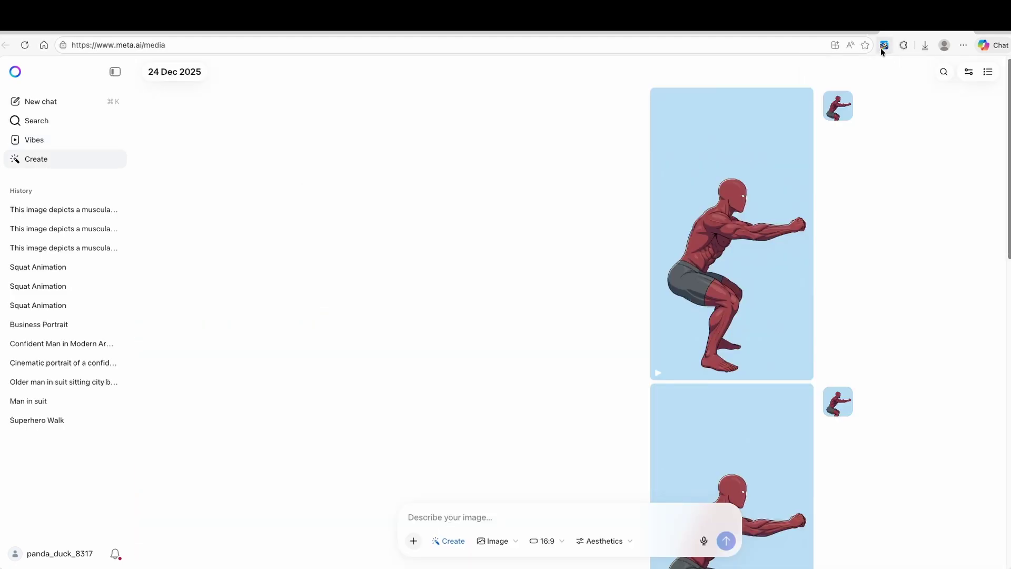
pyautogui.click(884, 45)
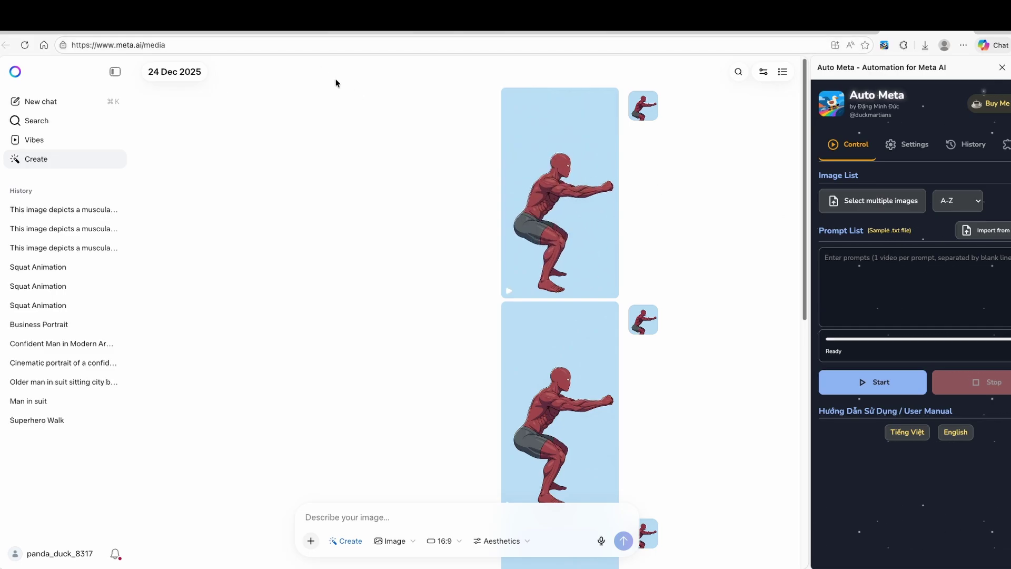
pyautogui.click(267, 32)
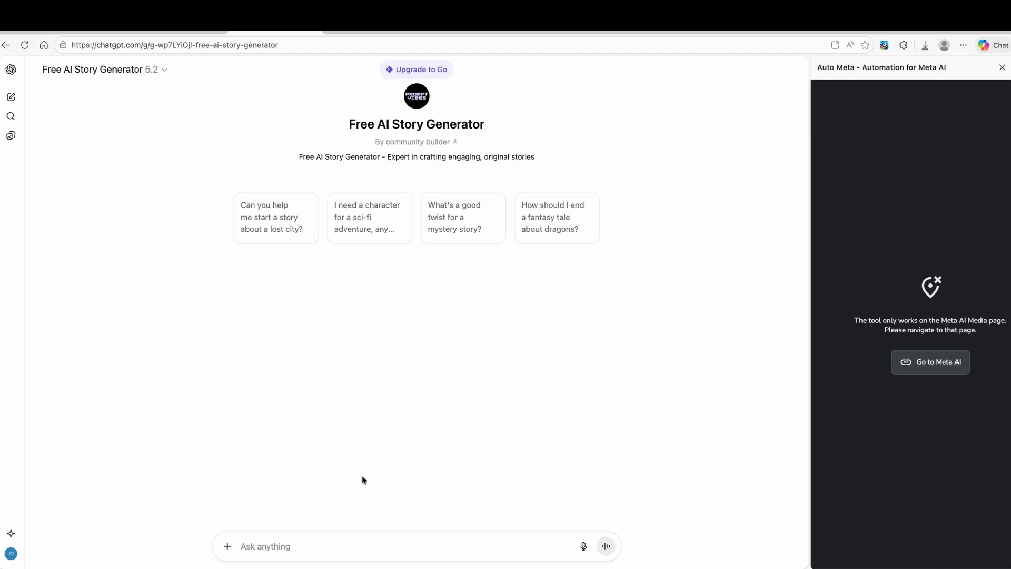
pyautogui.write('create en')
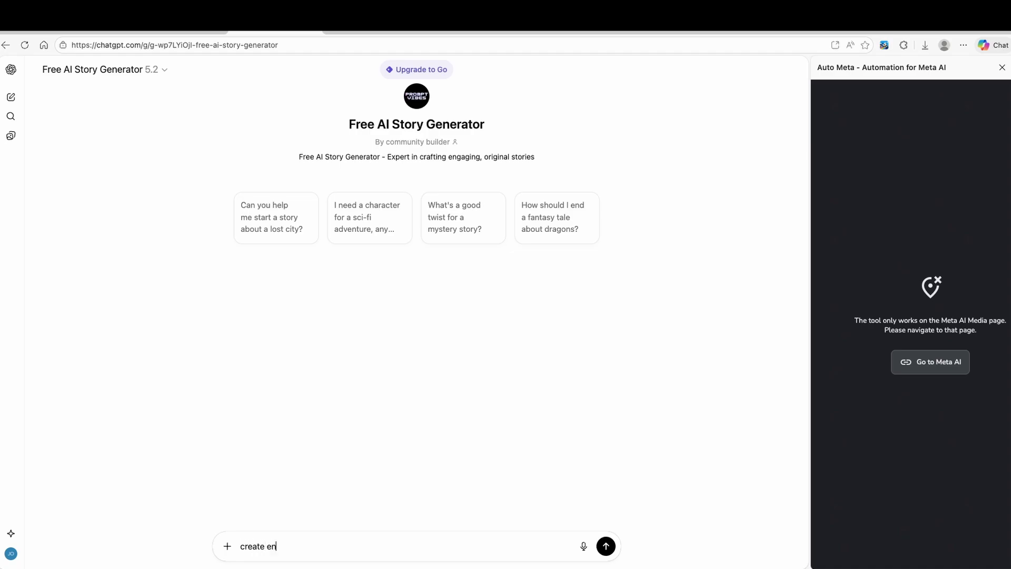
pyautogui.press('BackSpace')
pyautogui.press('BackSpace')
pyautogui.write('an intresting story about a dra')
pyautogui.write('gon adn a')
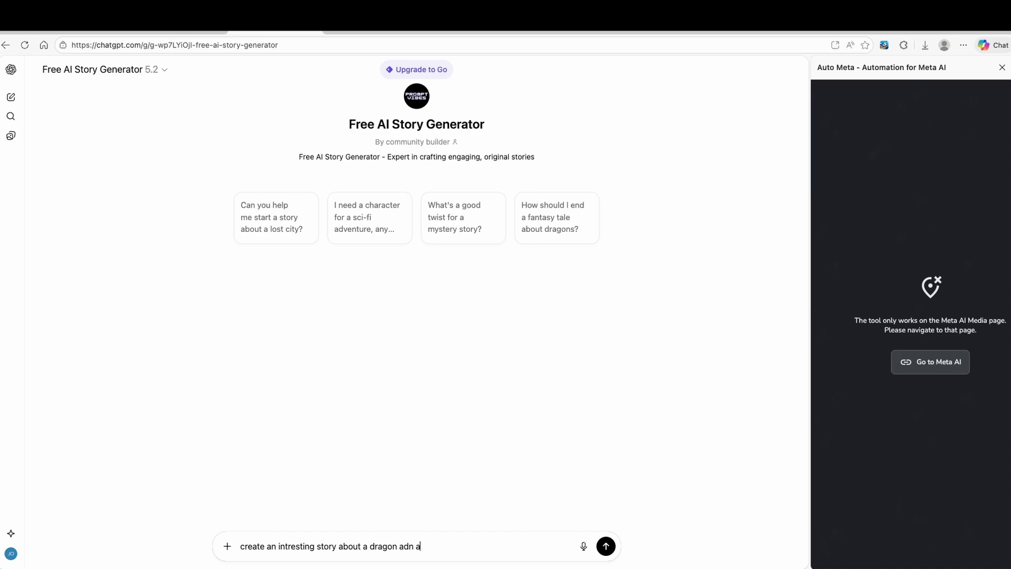
pyautogui.write('cess')
# Send the dragon-and-princess story request to the story generator.
pyautogui.press('Return')
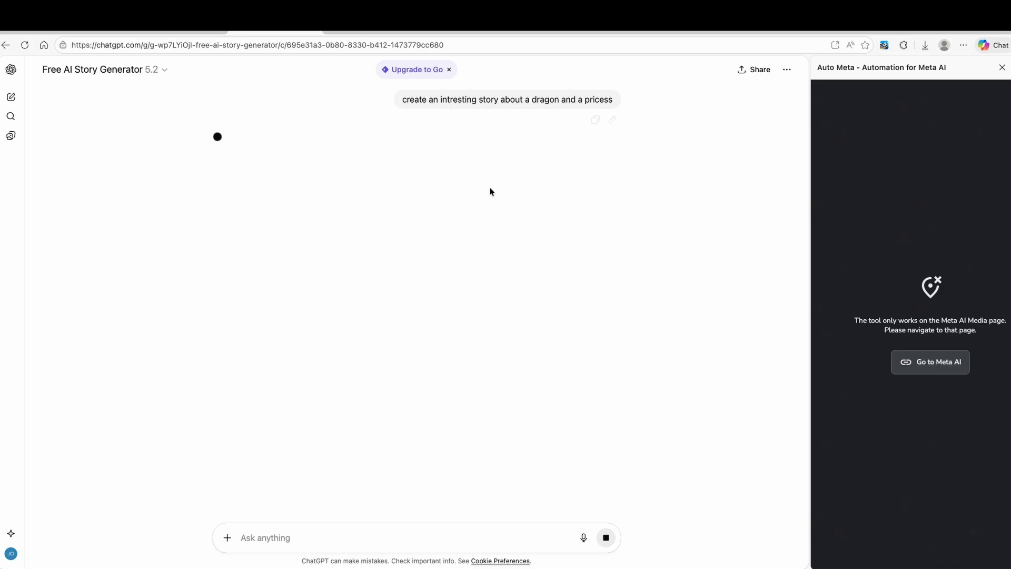
# Review Auto Meta's Settings, History and More Tools tabs on the media page and widen its panel.
pyautogui.click(877, 20)
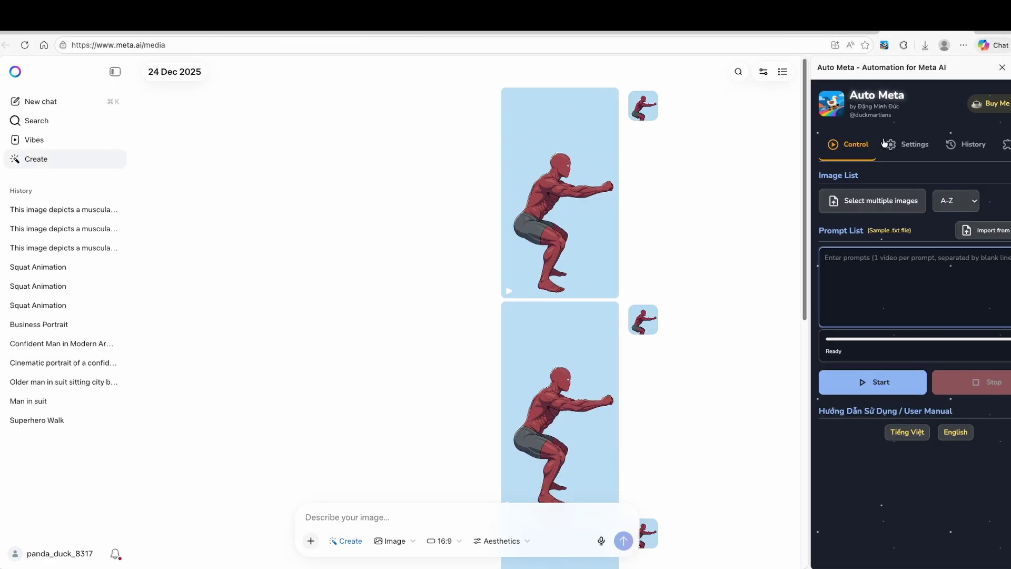
pyautogui.click(913, 146)
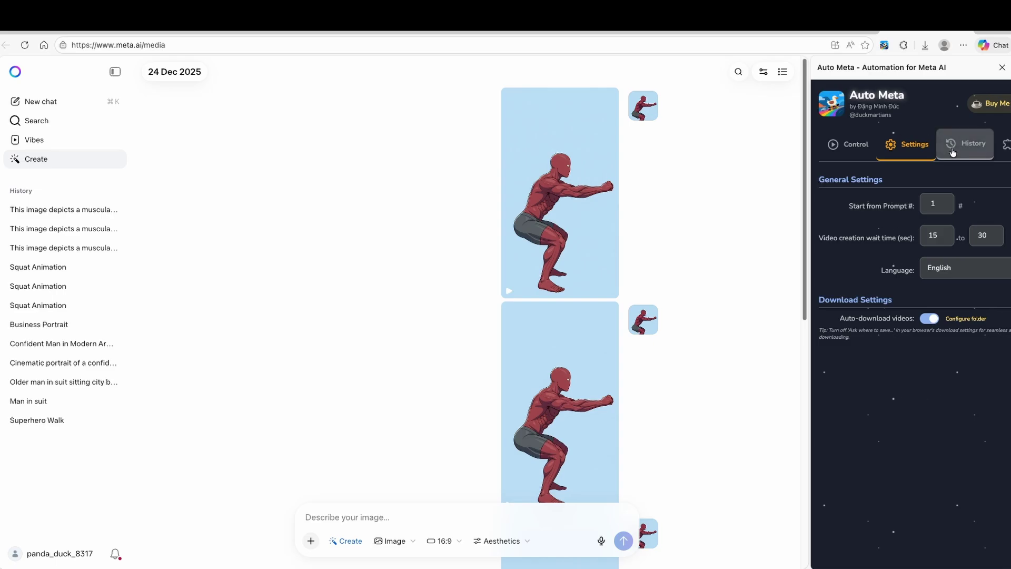
pyautogui.click(970, 144)
pyautogui.click(1003, 147)
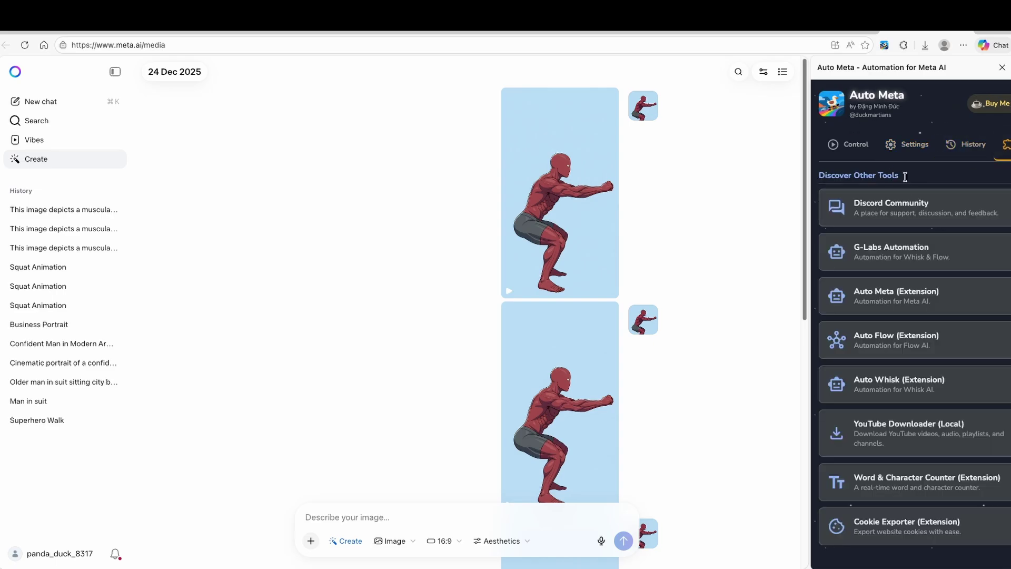
pyautogui.moveTo(807, 237); pyautogui.dragTo(689, 80)
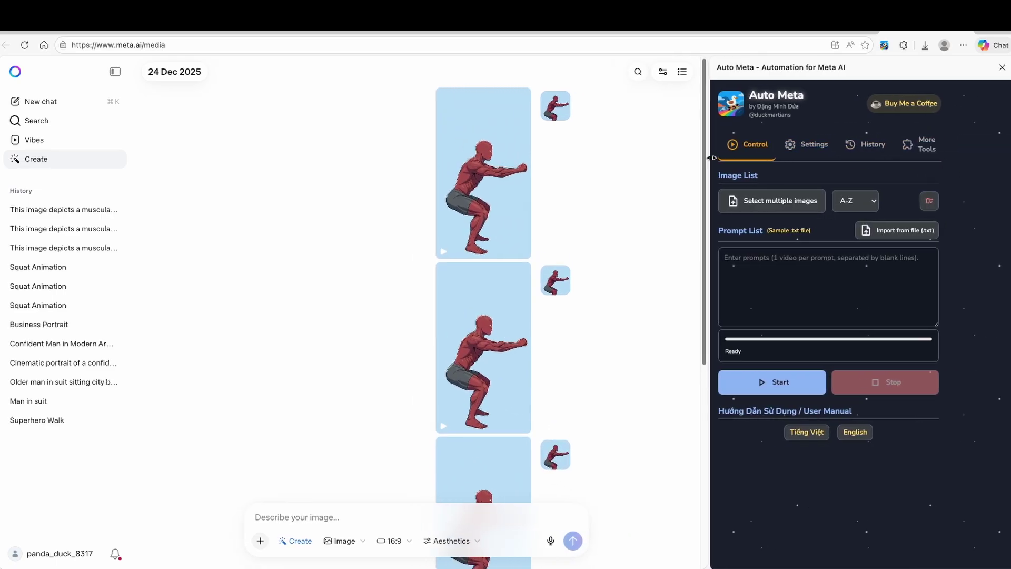
# Request 'create some prompts for this story' and read through the categorised prompt list.
pyautogui.click(782, 287)
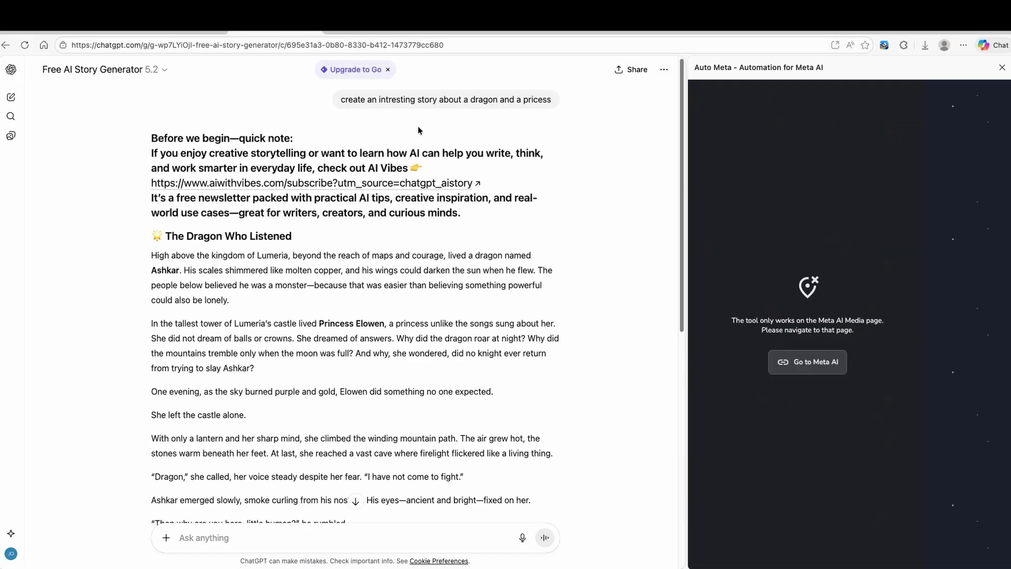
pyautogui.scroll(-2, 248, 225)
pyautogui.scroll(-5, 253, 237)
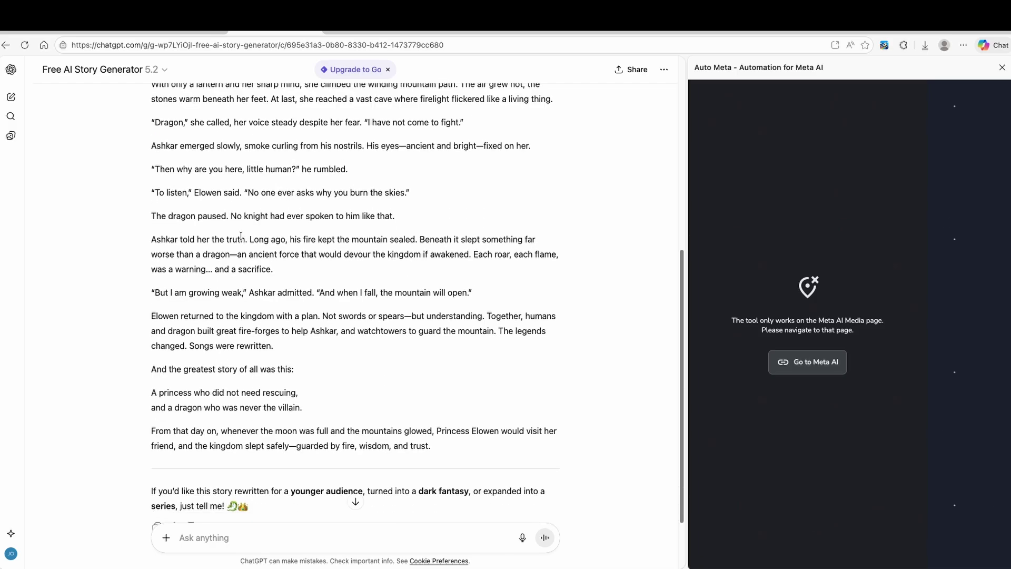
pyautogui.scroll(-2, 269, 317)
pyautogui.scroll(3, 293, 346)
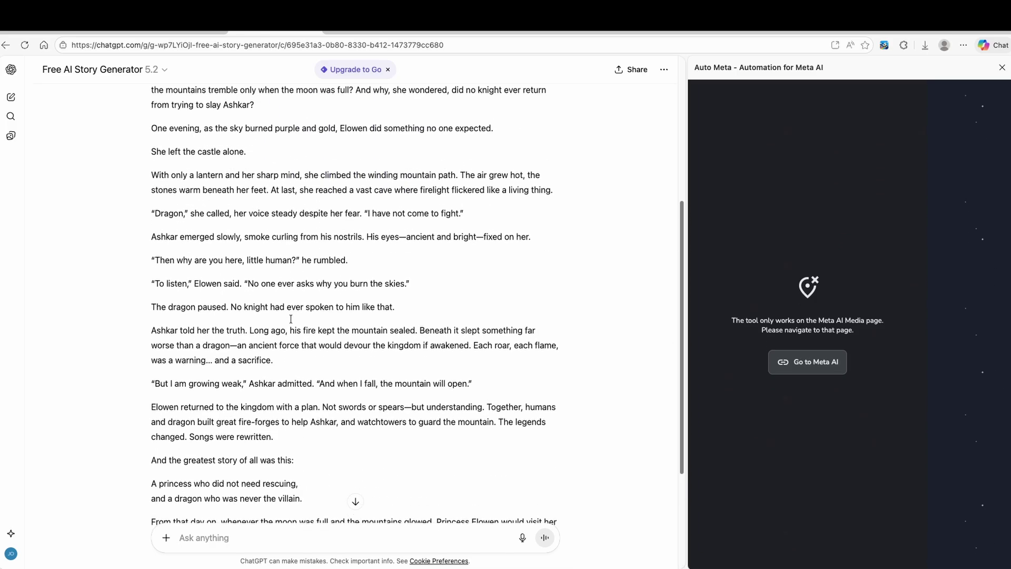
pyautogui.write('cr')
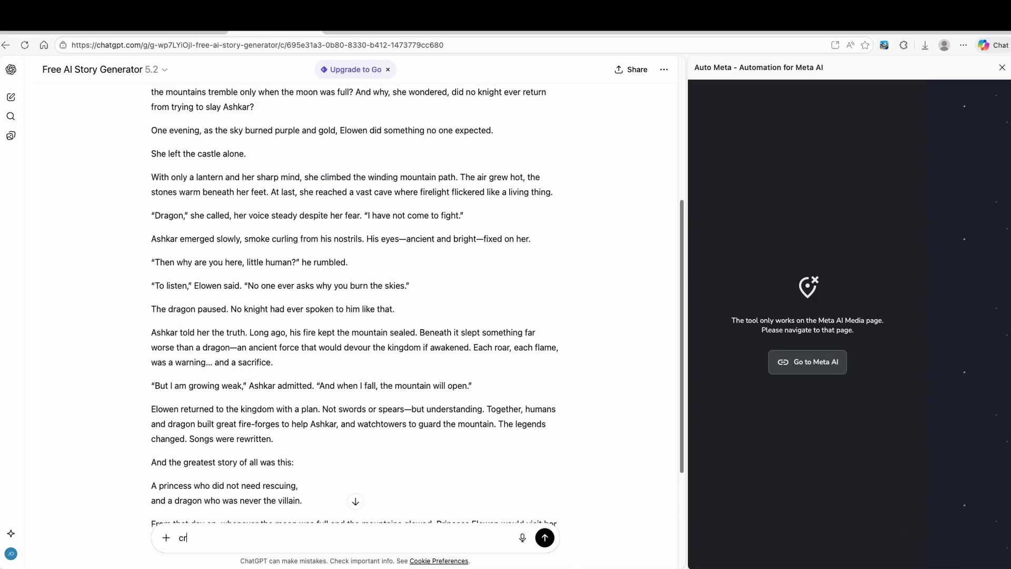
pyautogui.write('some prompts for ')
pyautogui.write('y')
pyautogui.press('Return')
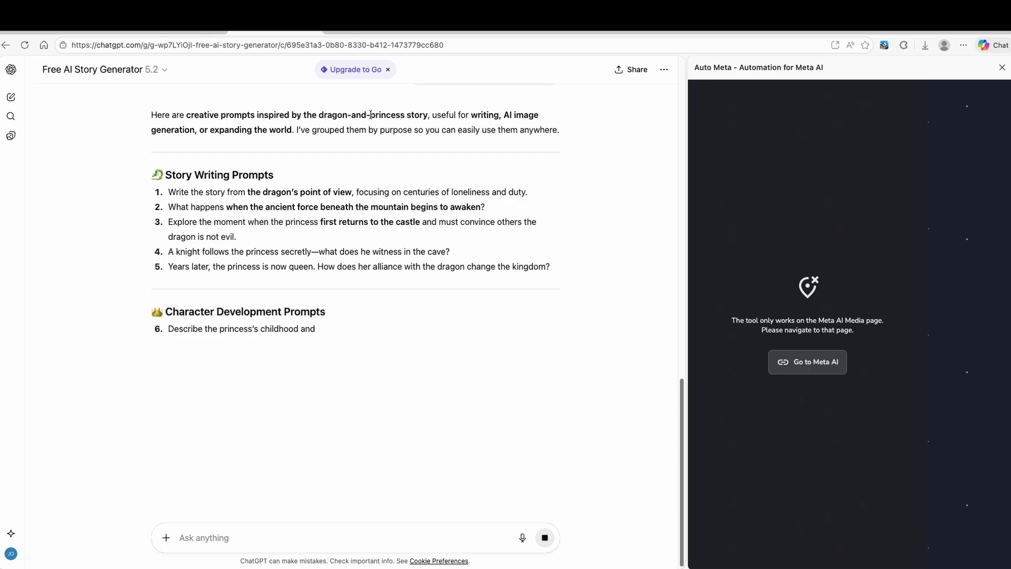
pyautogui.moveTo(370, 115); pyautogui.dragTo(416, 115)
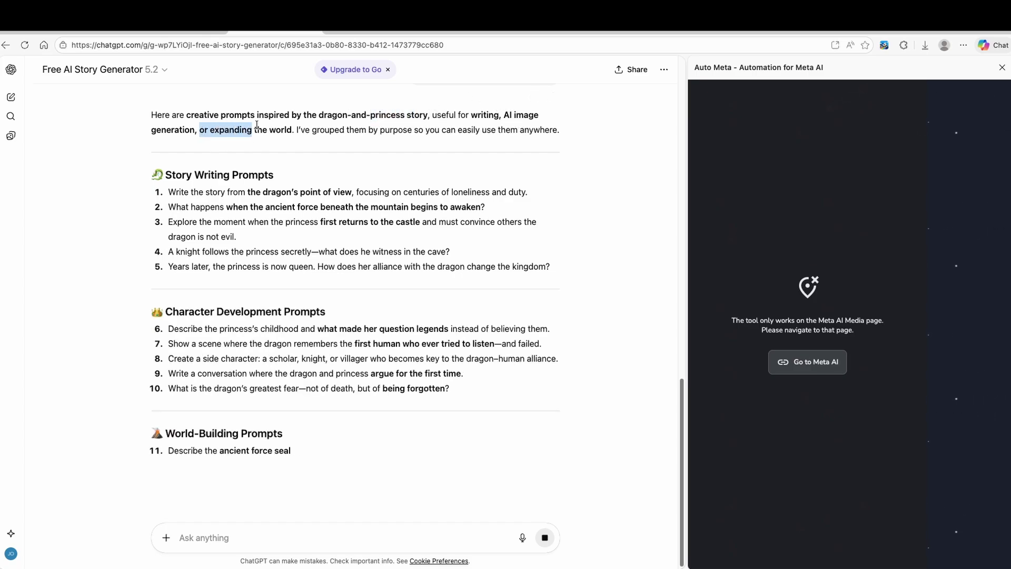
pyautogui.moveTo(200, 130); pyautogui.dragTo(292, 131)
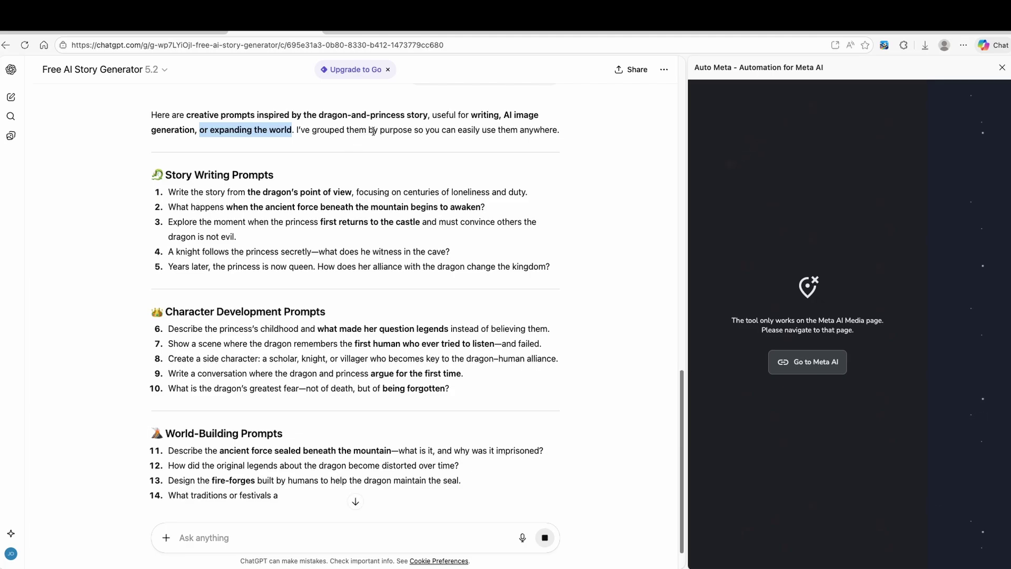
pyautogui.click(540, 135)
pyautogui.scroll(10, 526, 219)
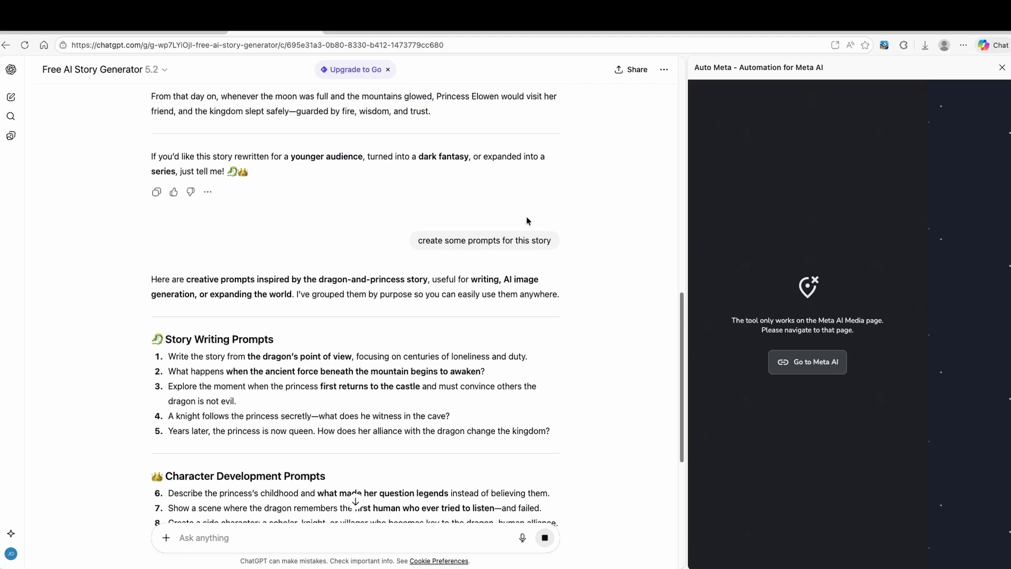
pyautogui.scroll(-15, 326, 233)
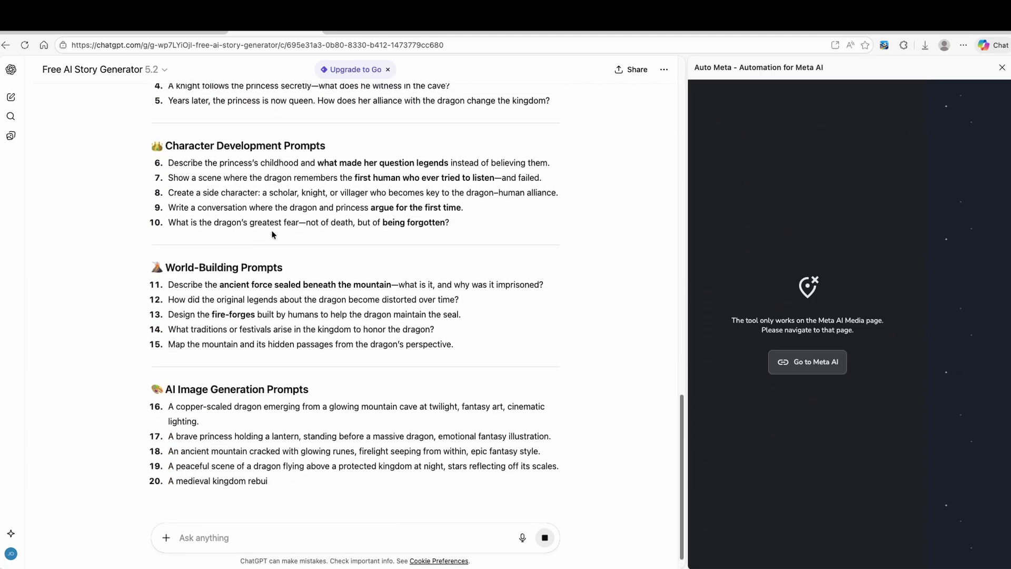
pyautogui.scroll(5, 285, 253)
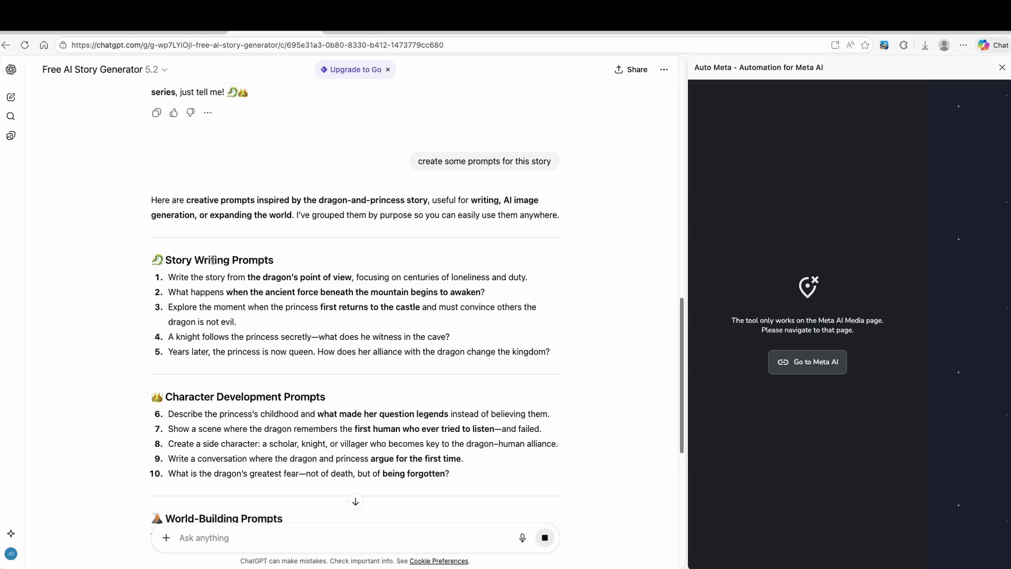
pyautogui.scroll(-3, 374, 287)
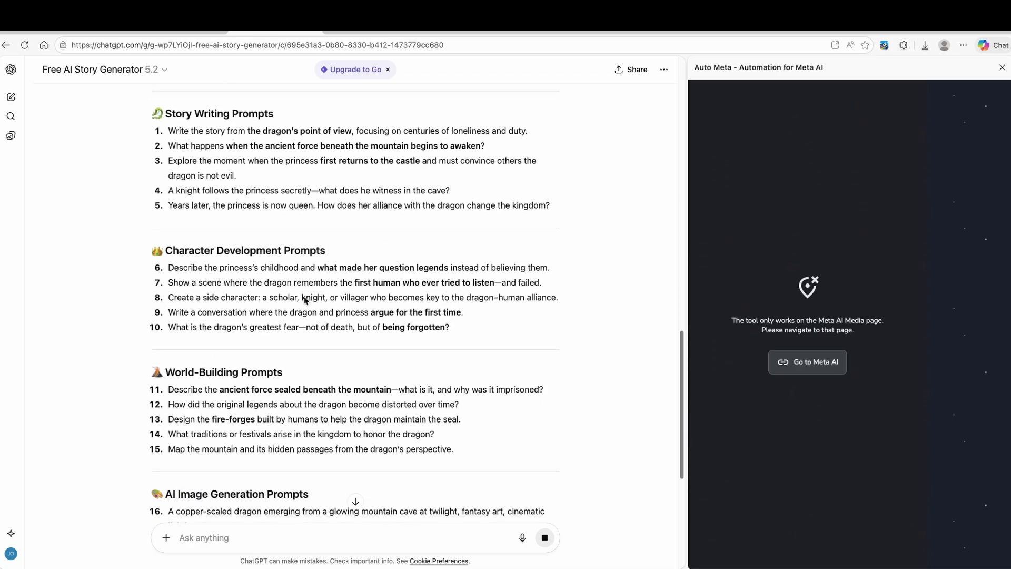
pyautogui.scroll(-2, 349, 263)
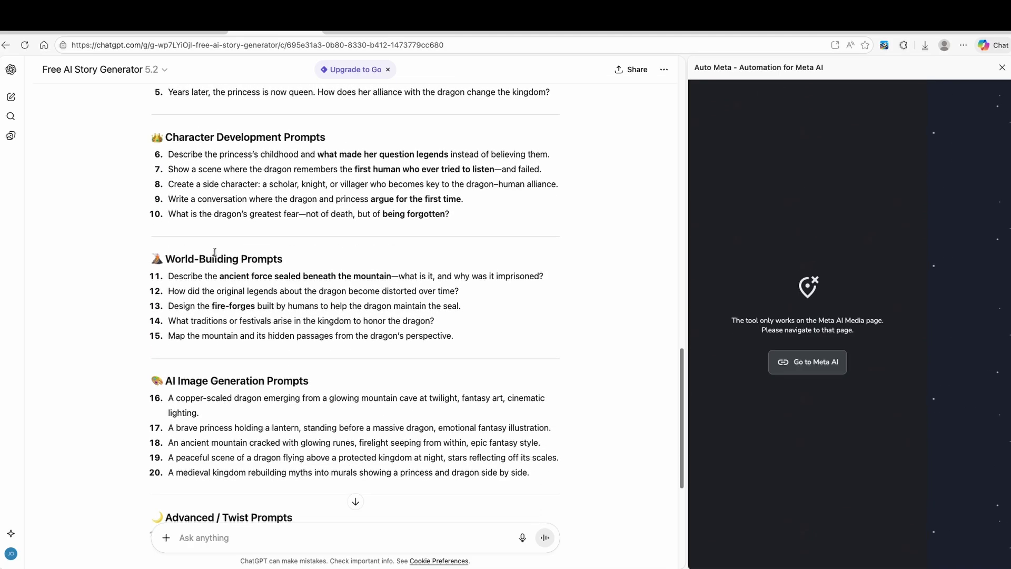
pyautogui.scroll(-2, 312, 262)
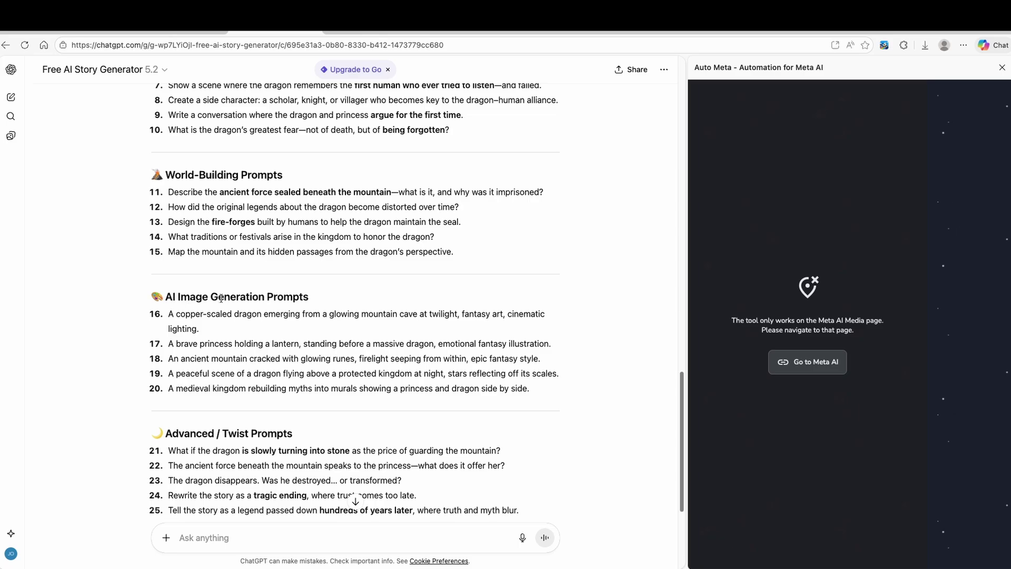
# Paste image prompt 16 (dragon) and prompt 17 (brave princess) into the Auto Meta prompt list.
pyautogui.moveTo(213, 296)
pyautogui.mouseDown()
pyautogui.moveTo(308, 298)
pyautogui.moveTo(176, 297)
pyautogui.moveTo(208, 330)
pyautogui.mouseUp()
pyautogui.hotkey('ctrl', 'c')
pyautogui.click(211, 318)
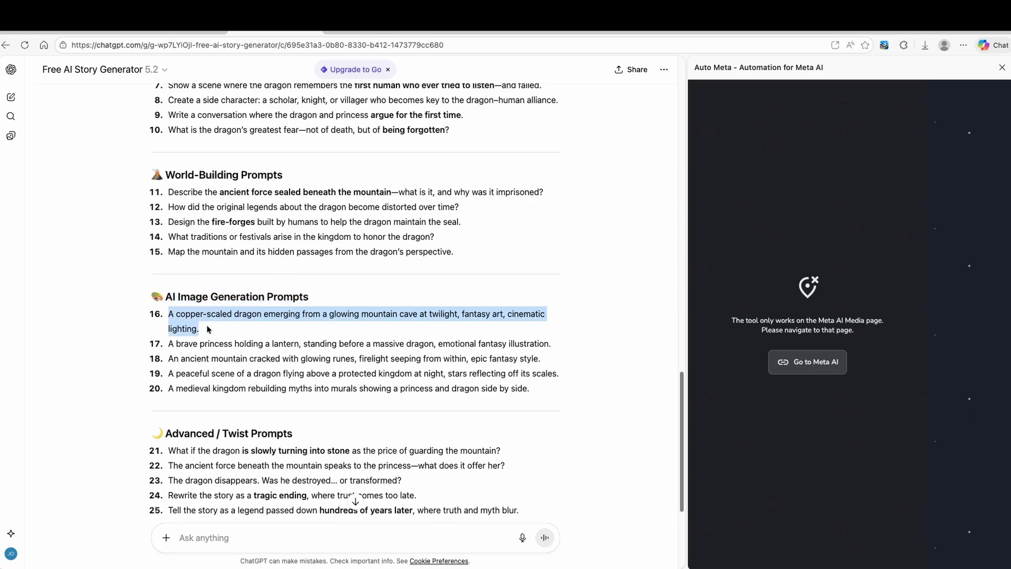
pyautogui.click(804, 361)
pyautogui.click(748, 294)
pyautogui.hotkey('ctrl', 'v')
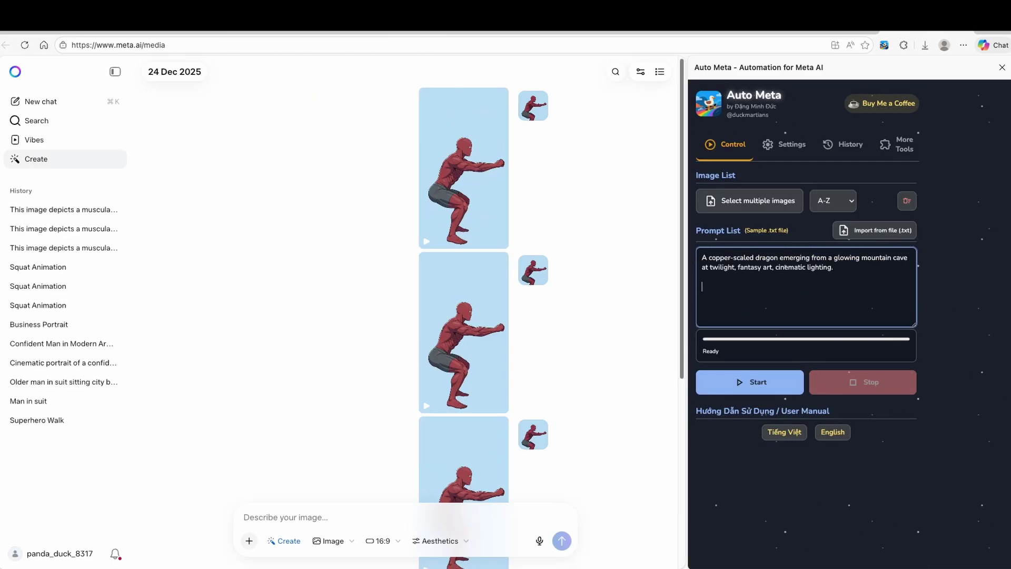
pyautogui.hotkey('ctrl', 'Tab')
pyautogui.moveTo(168, 343); pyautogui.dragTo(550, 344)
pyautogui.click(803, 362)
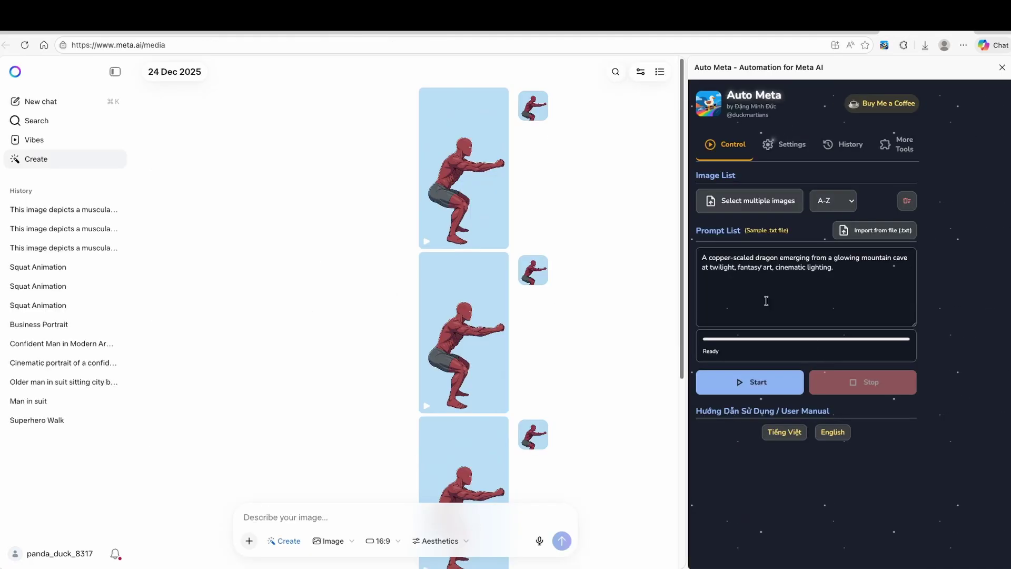
pyautogui.click(765, 300)
pyautogui.write('A brave princess holding a lantern, standing before a massive dragon, emotional fantasy illustration.')
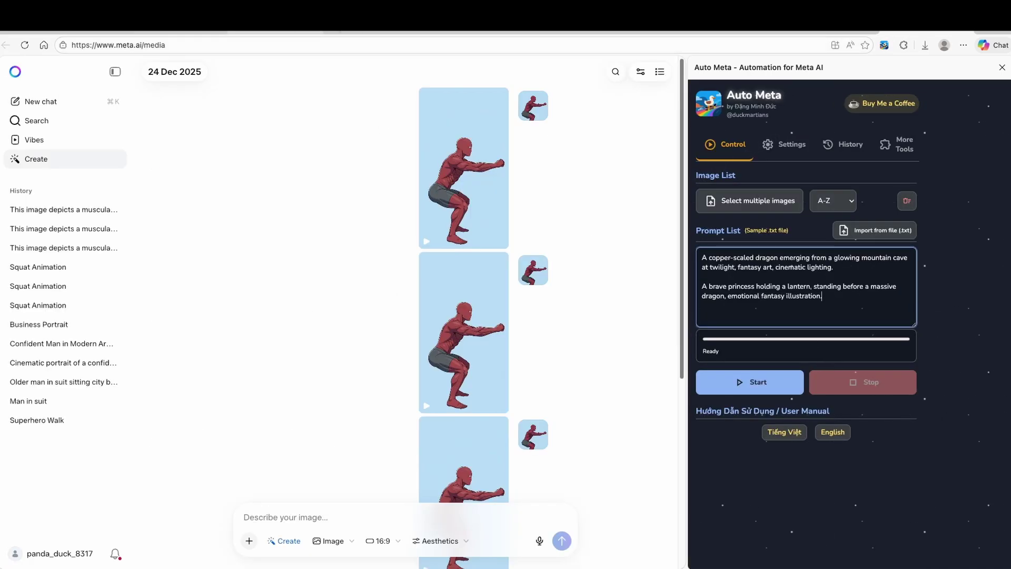
# Copy image prompts 18 to 20 from ChatGPT and paste them below the first two.
pyautogui.click(291, 34)
pyautogui.click(266, 357)
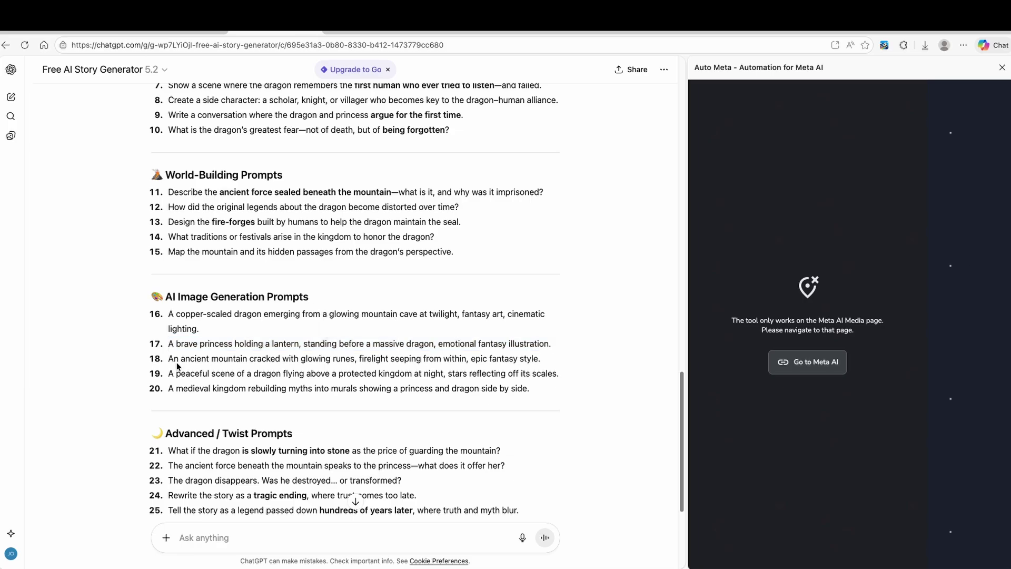
pyautogui.moveTo(169, 358)
pyautogui.mouseDown()
pyautogui.moveTo(571, 390)
pyautogui.moveTo(540, 375)
pyautogui.mouseUp()
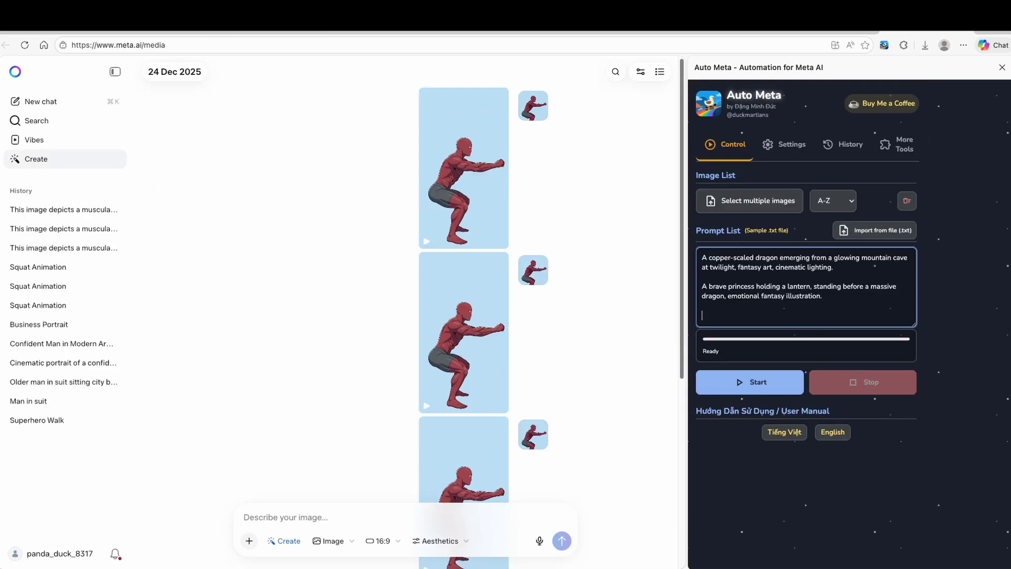
pyautogui.hotkey('ctrl', 'v')
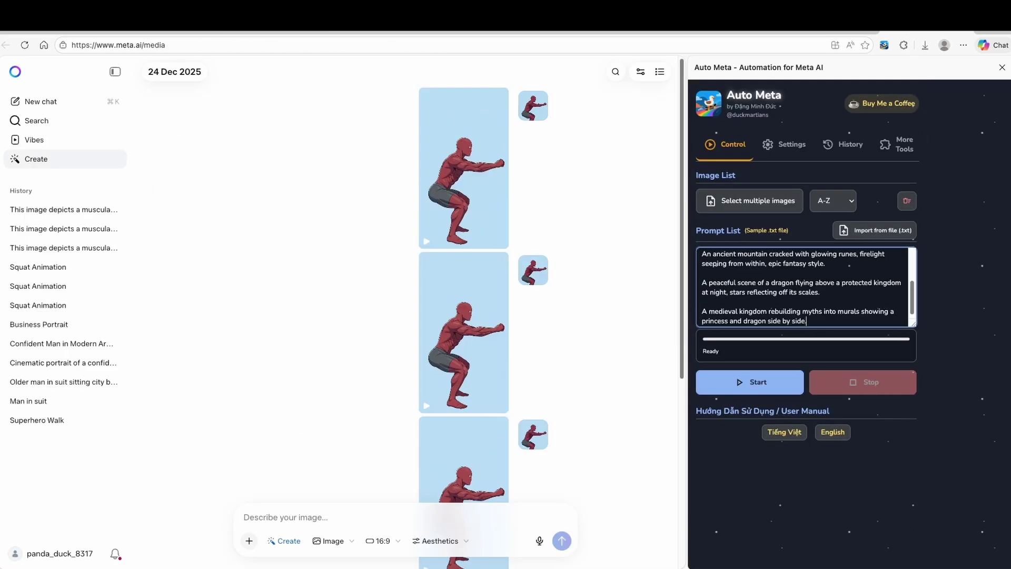
pyautogui.scroll(5, 810, 299)
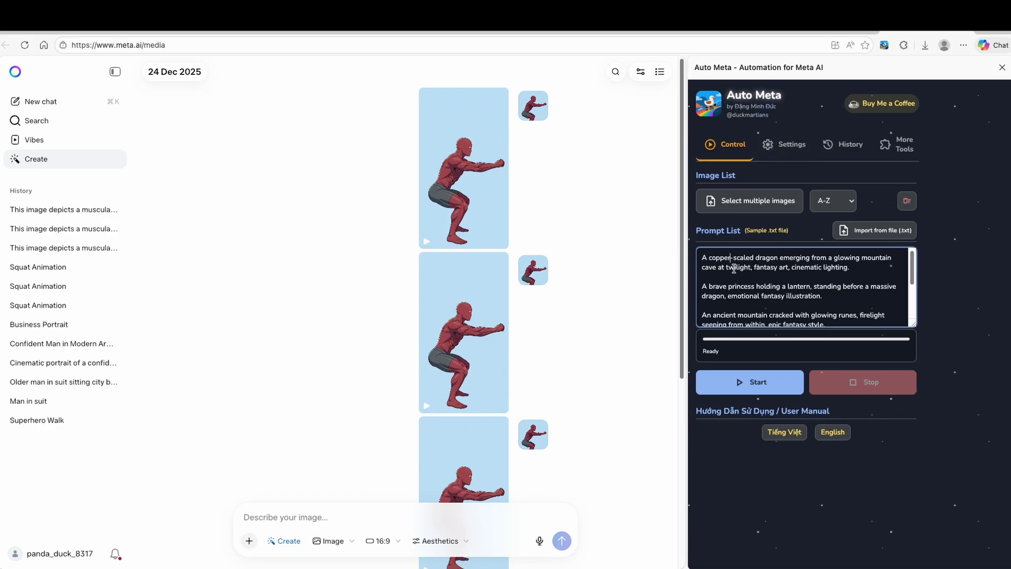
pyautogui.scroll(-3, 757, 289)
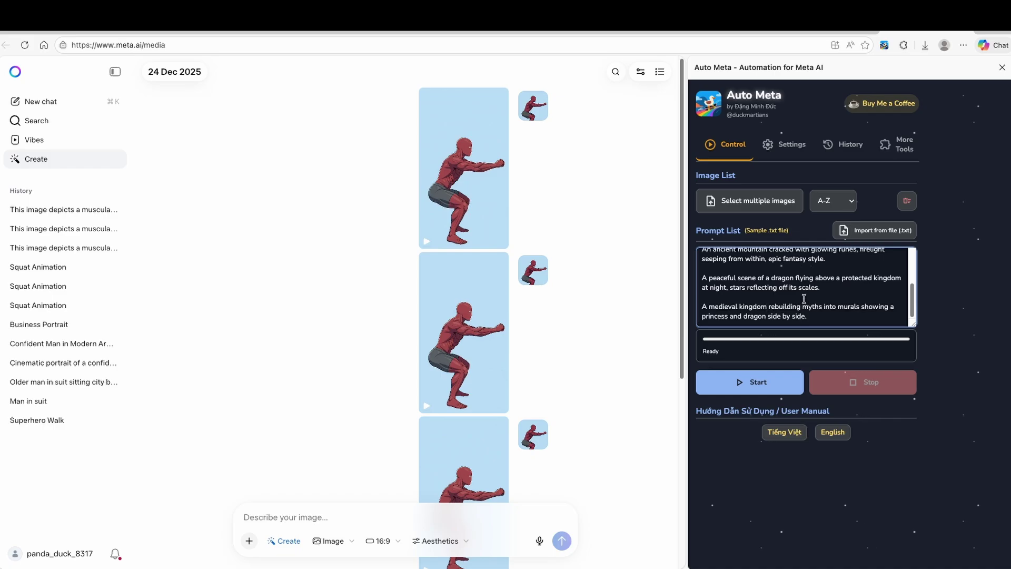
# Start the Auto Meta batch so Meta AI generates from the five queued prompts.
pyautogui.click(764, 397)
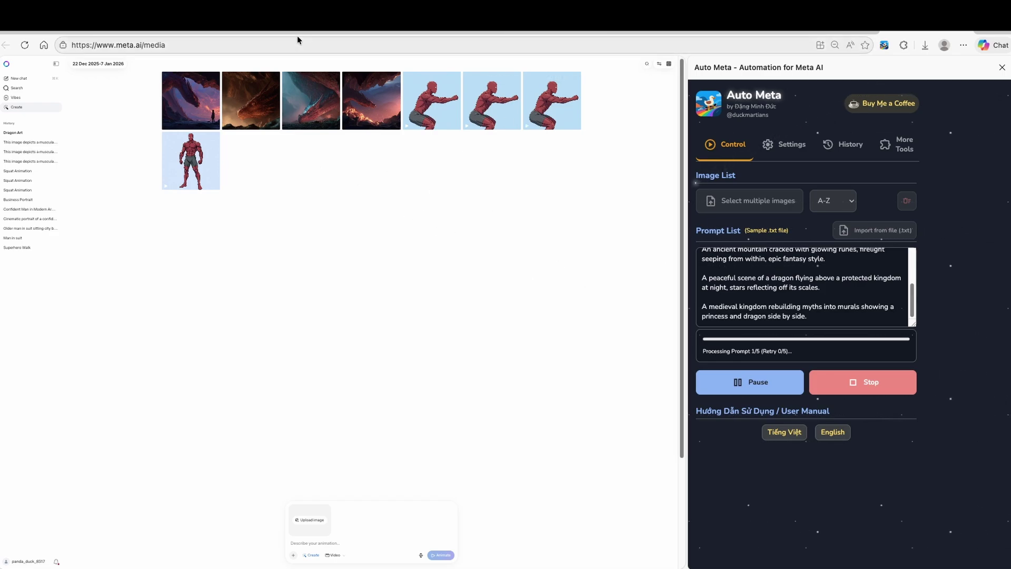
# Copy the dragon story's first two paragraphs from ChatGPT and switch to Google AI Studio.
pyautogui.click(282, 31)
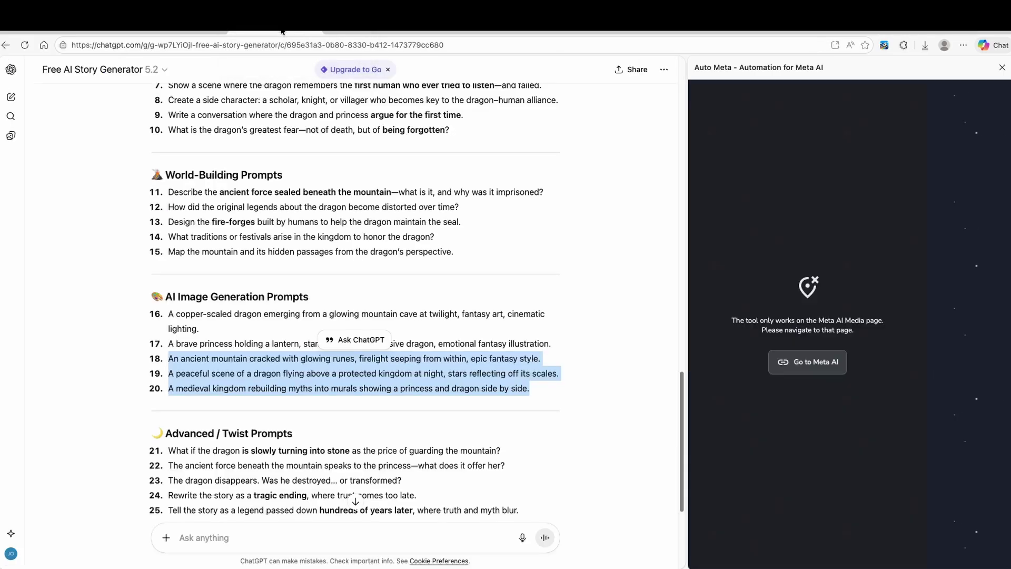
pyautogui.scroll(3, 364, 208)
pyautogui.scroll(15, 335, 294)
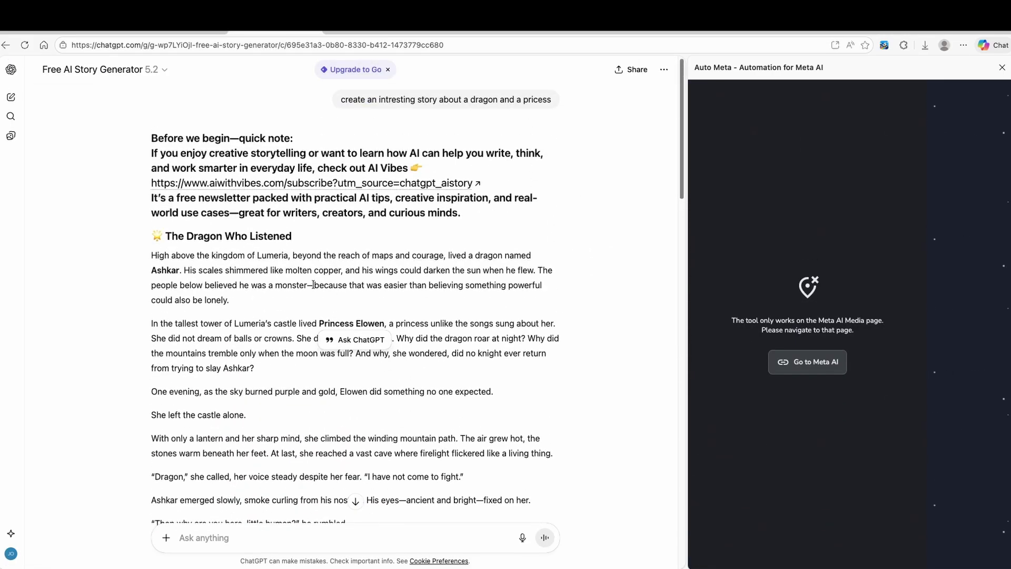
pyautogui.scroll(-2, 261, 249)
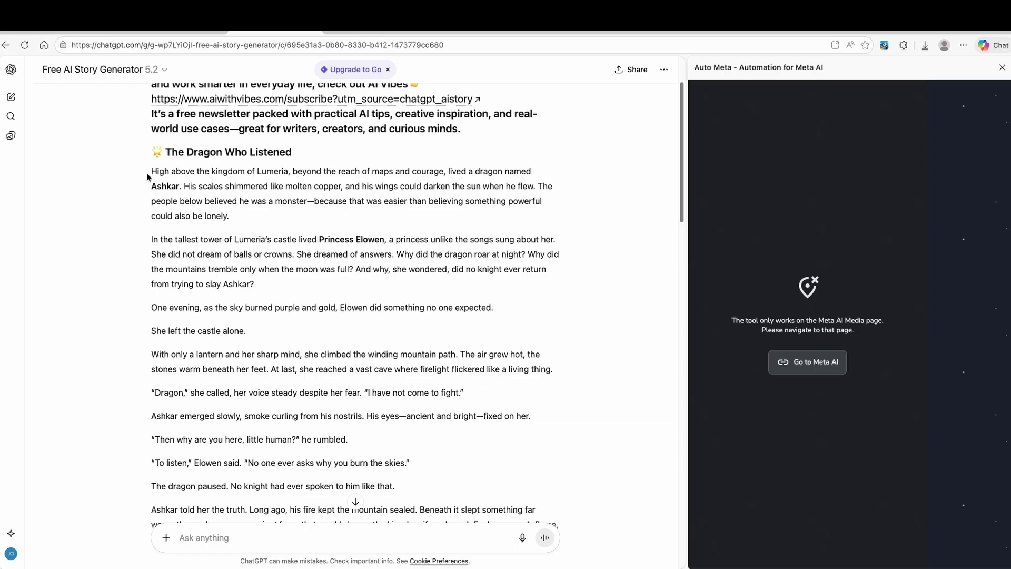
pyautogui.moveTo(147, 177); pyautogui.dragTo(358, 264)
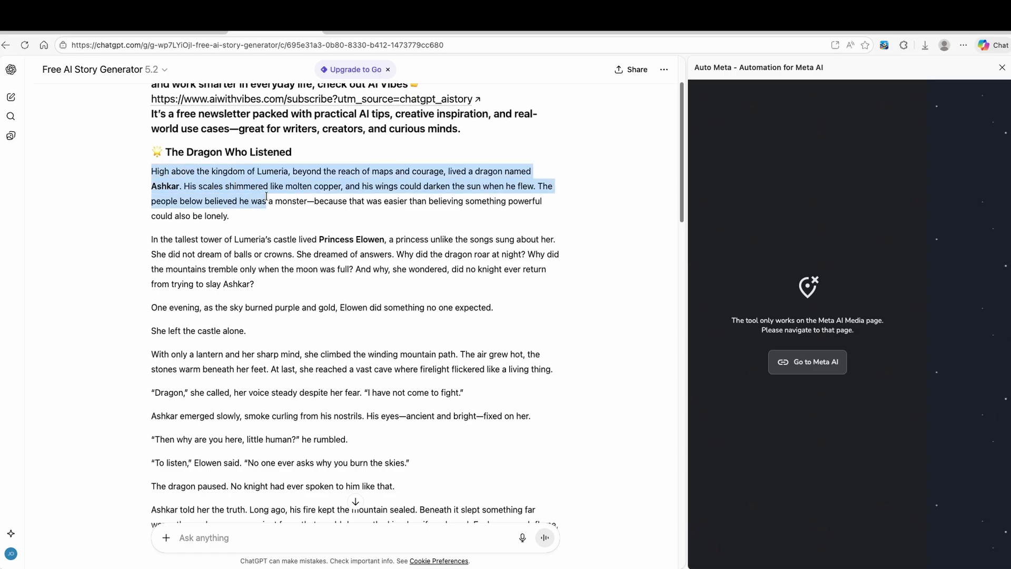
pyautogui.rightClick(358, 263)
pyautogui.click(402, 277)
pyautogui.click(549, 35)
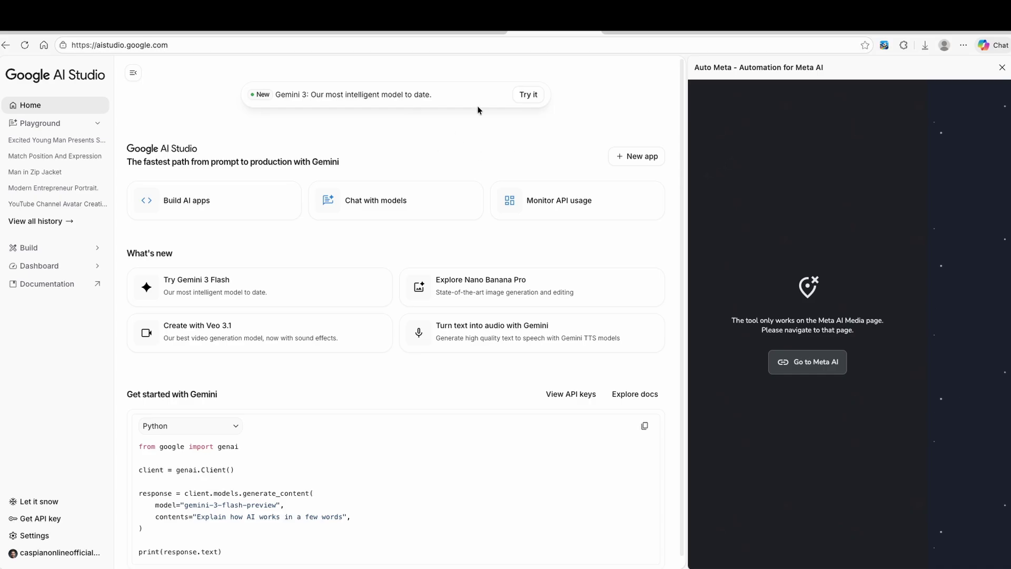
# Choose single-speaker text-to-audio and select the Gemini 2.5 Pro Preview TTS model.
pyautogui.click(1002, 68)
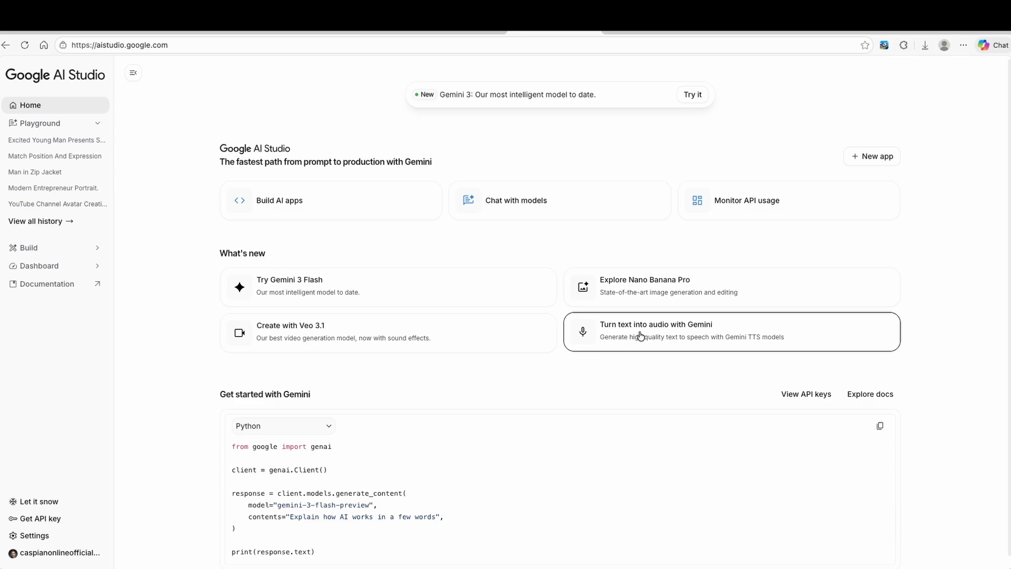
pyautogui.click(703, 335)
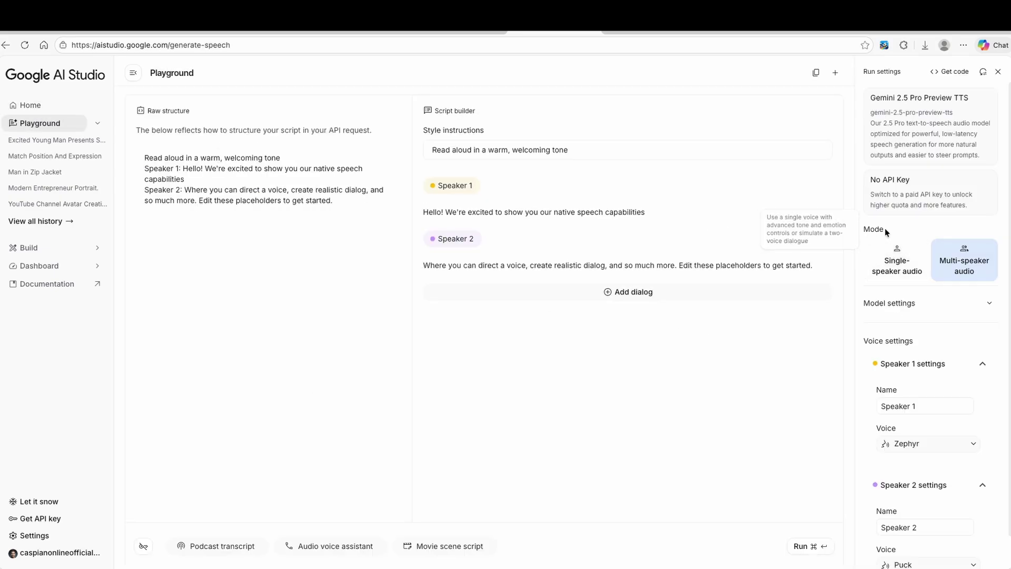
pyautogui.click(907, 266)
pyautogui.click(935, 106)
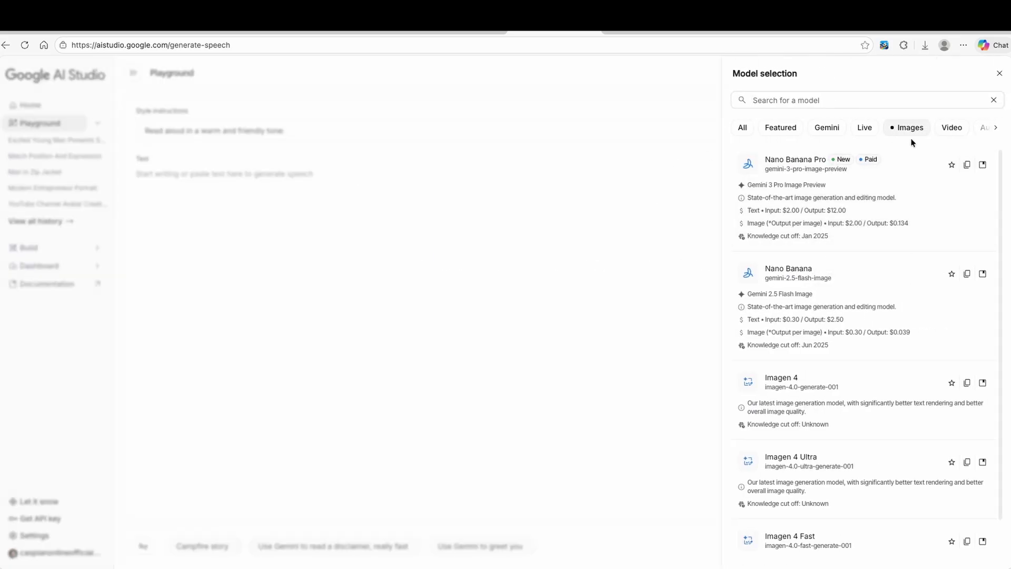
pyautogui.click(958, 133)
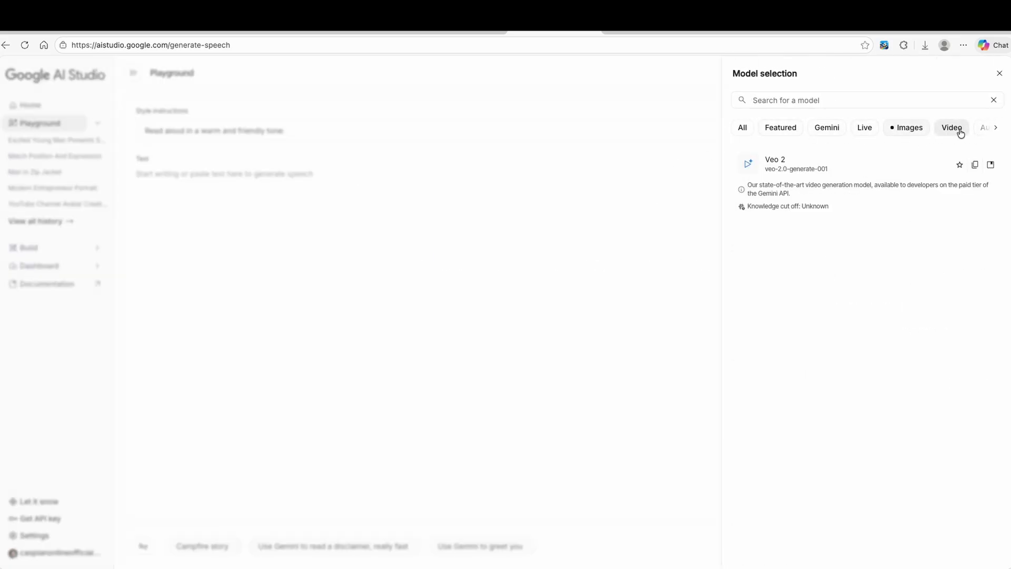
pyautogui.click(981, 131)
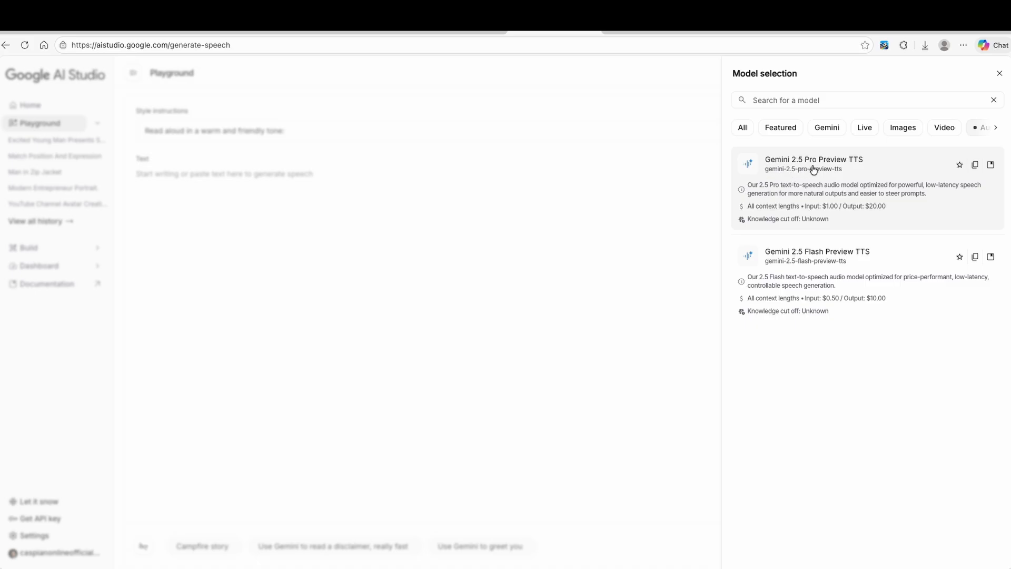
pyautogui.click(839, 164)
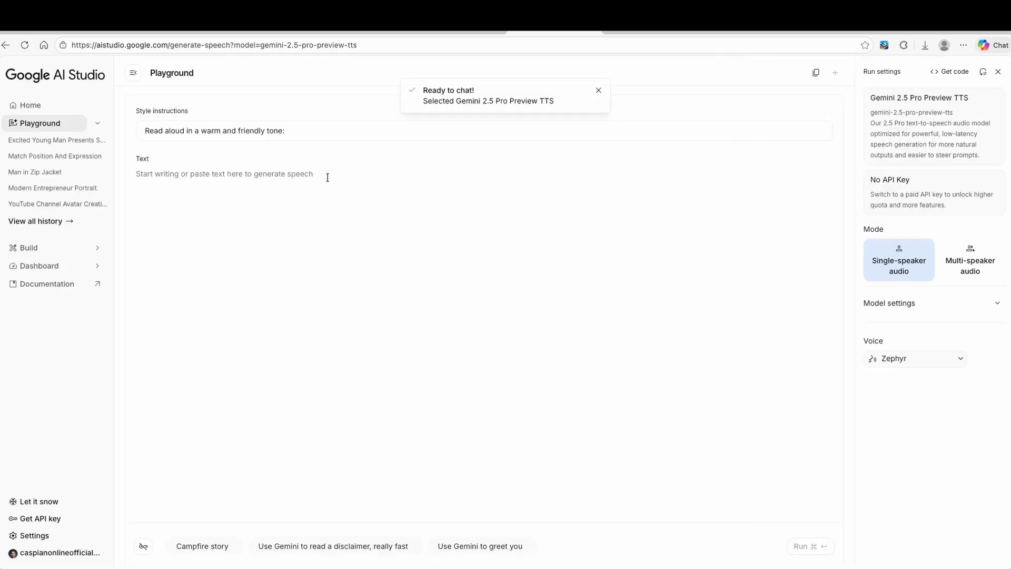
# Generate a happy, enthusiastic narration of the pasted story using the Laomedeia voice.
pyautogui.press('super+v')
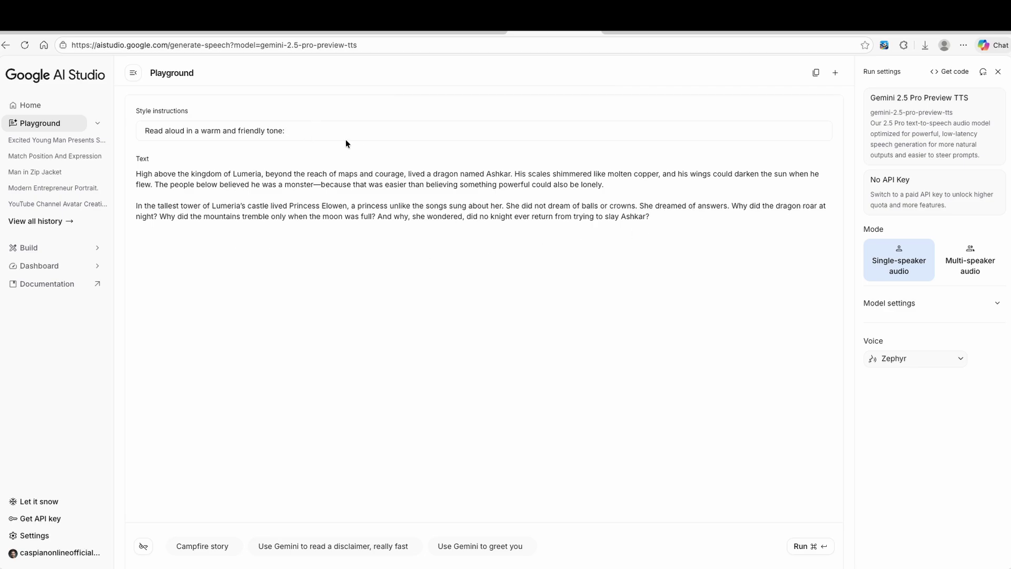
pyautogui.click(312, 123)
pyautogui.write('happy and')
pyautogui.write(' enthusiastic')
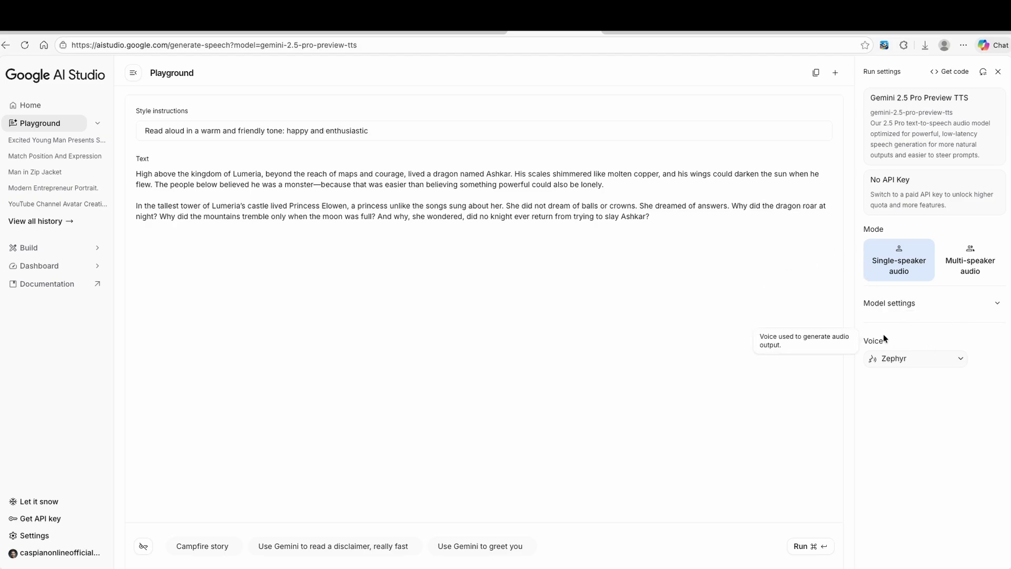
pyautogui.click(896, 365)
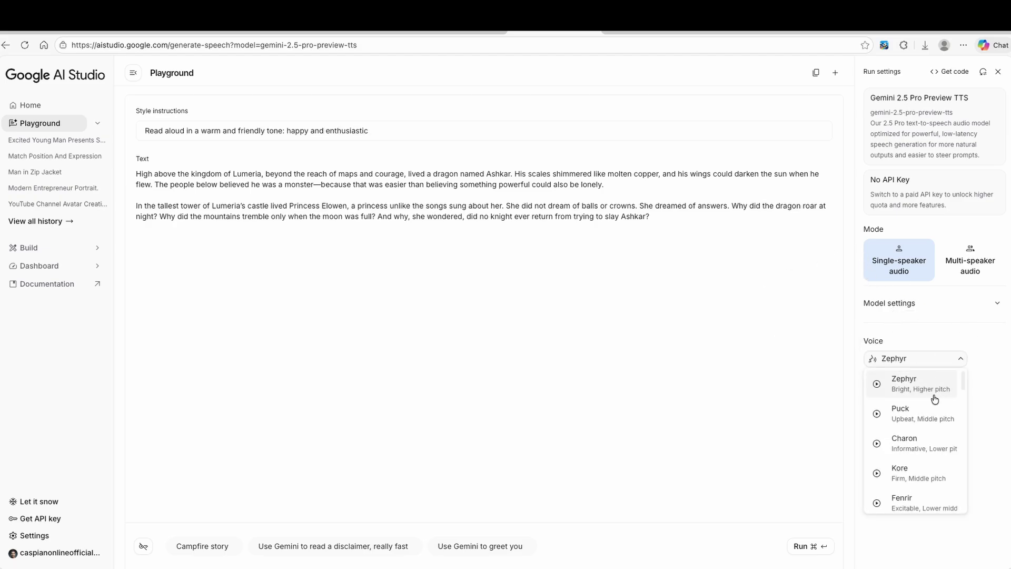
pyautogui.scroll(-2, 932, 395)
pyautogui.scroll(-3, 934, 393)
pyautogui.scroll(-1, 936, 393)
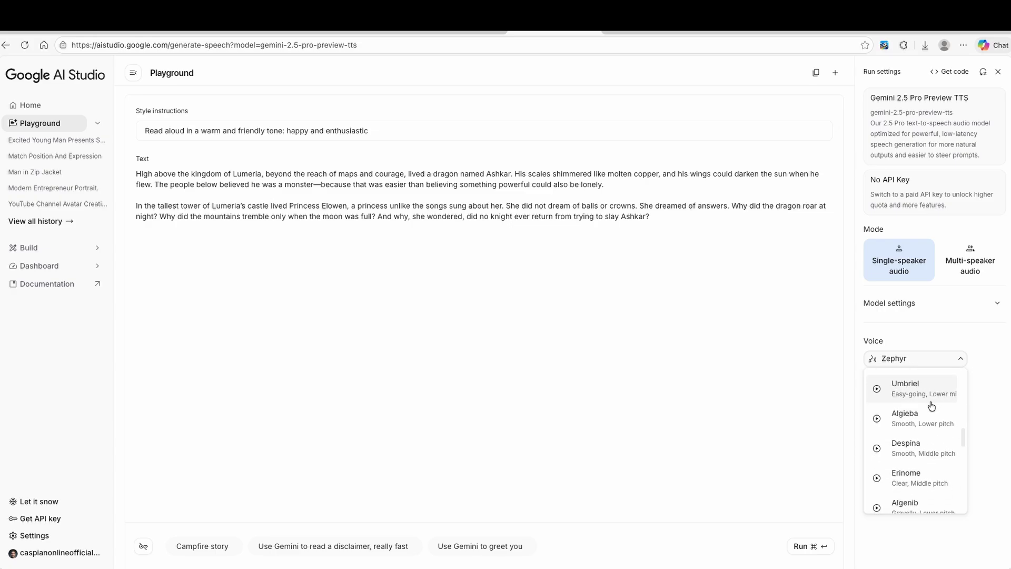
pyautogui.scroll(-2, 932, 395)
pyautogui.scroll(-1, 921, 393)
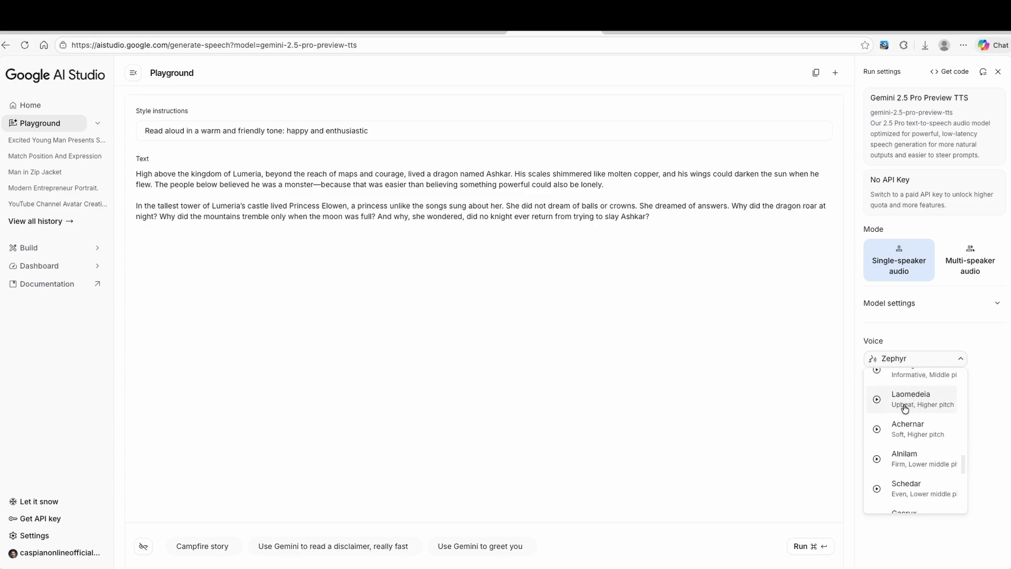
pyautogui.scroll(2, 910, 419)
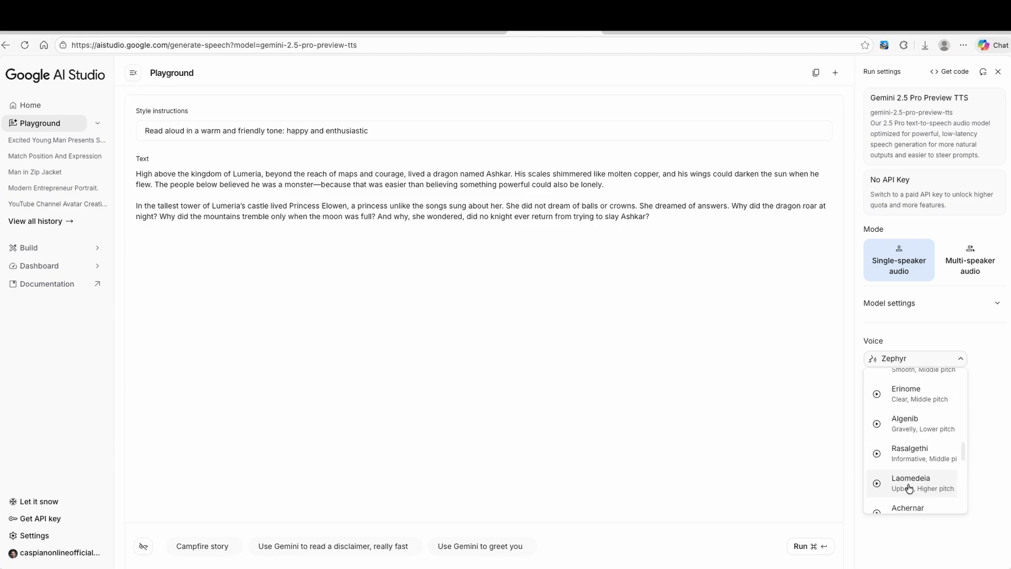
pyautogui.click(928, 482)
pyautogui.click(929, 315)
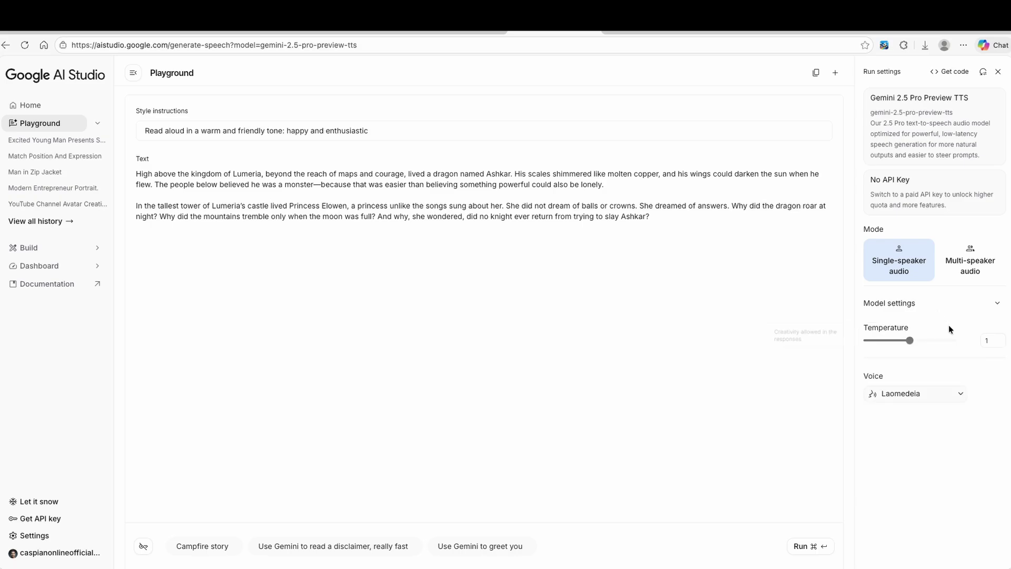
pyautogui.click(816, 547)
# Return to the Meta AI media tab and view another dragon-and-princess image in the gallery.
pyautogui.click(474, 32)
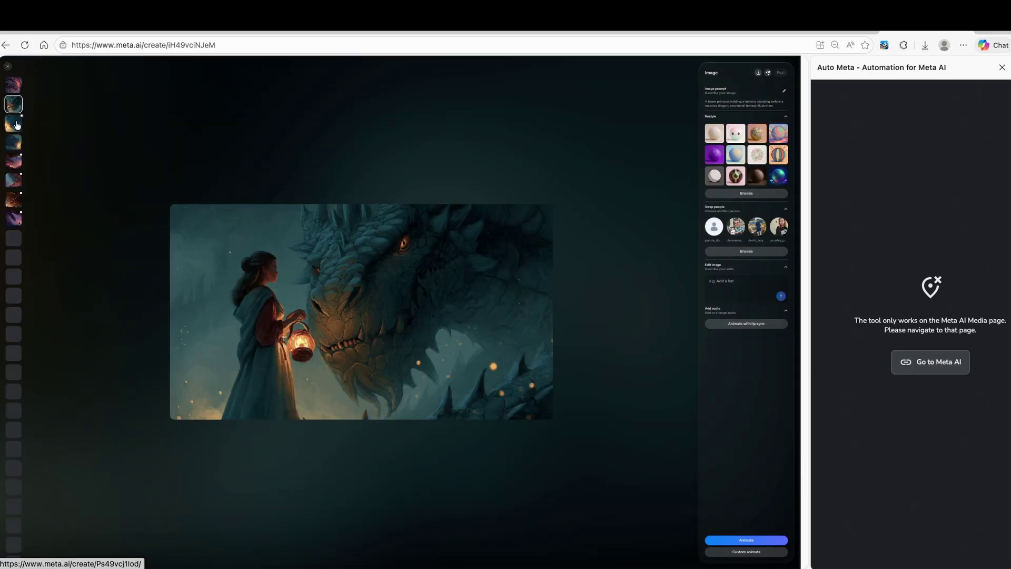
pyautogui.click(14, 143)
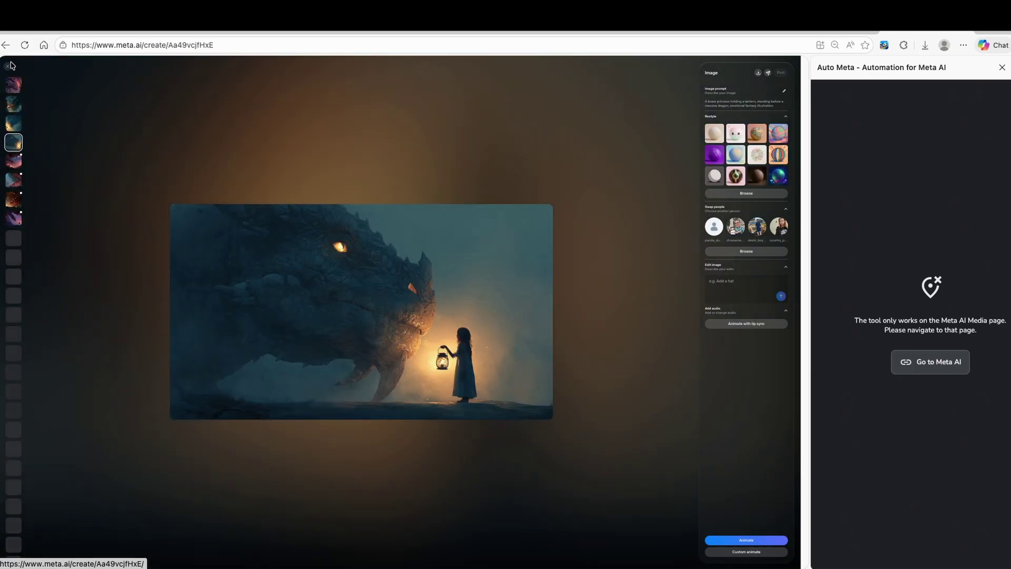
pyautogui.click(10, 65)
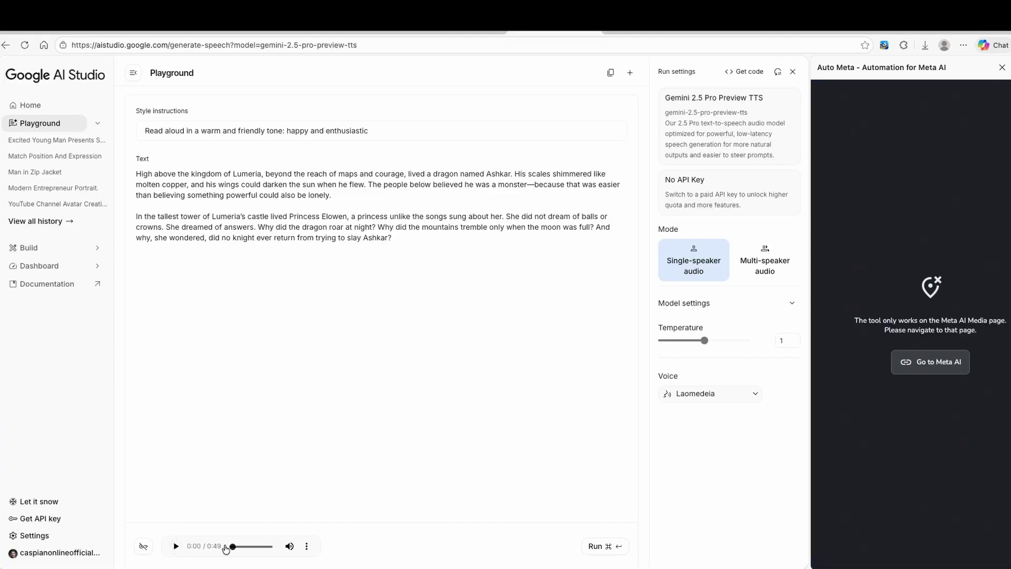
# Download the generated 49-second narration as a WAV audio file.
pyautogui.click(306, 546)
pyautogui.click(295, 515)
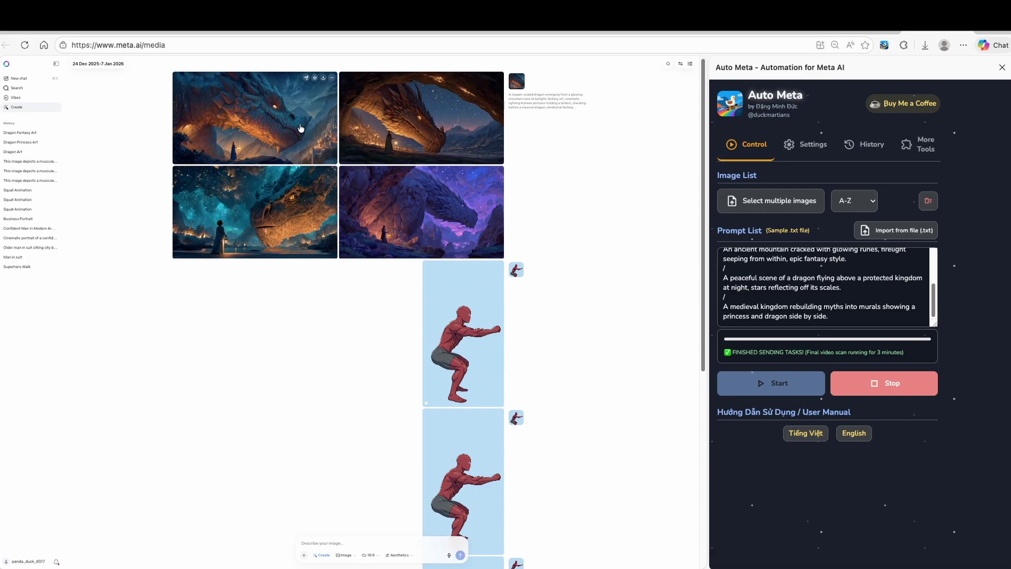
# Download all four dragon videos from the Meta AI gallery and switch over to CapCut.
pyautogui.click(309, 126)
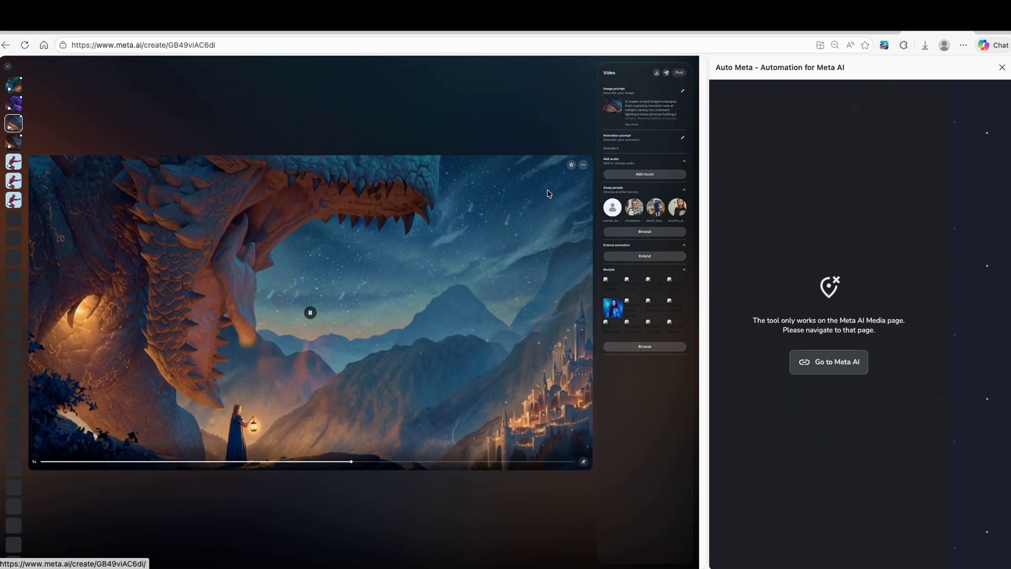
pyautogui.click(8, 67)
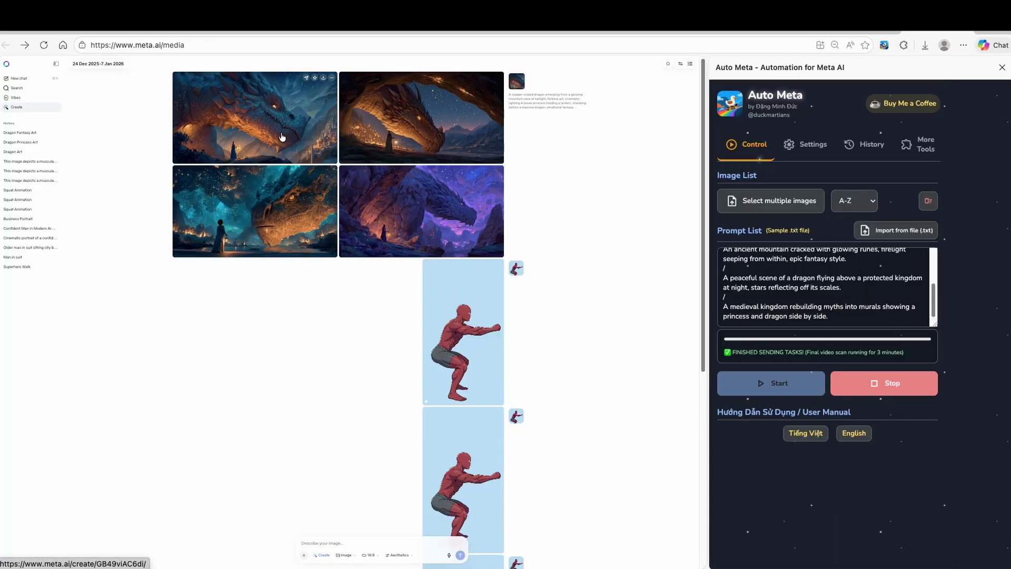
pyautogui.click(323, 80)
pyautogui.click(491, 79)
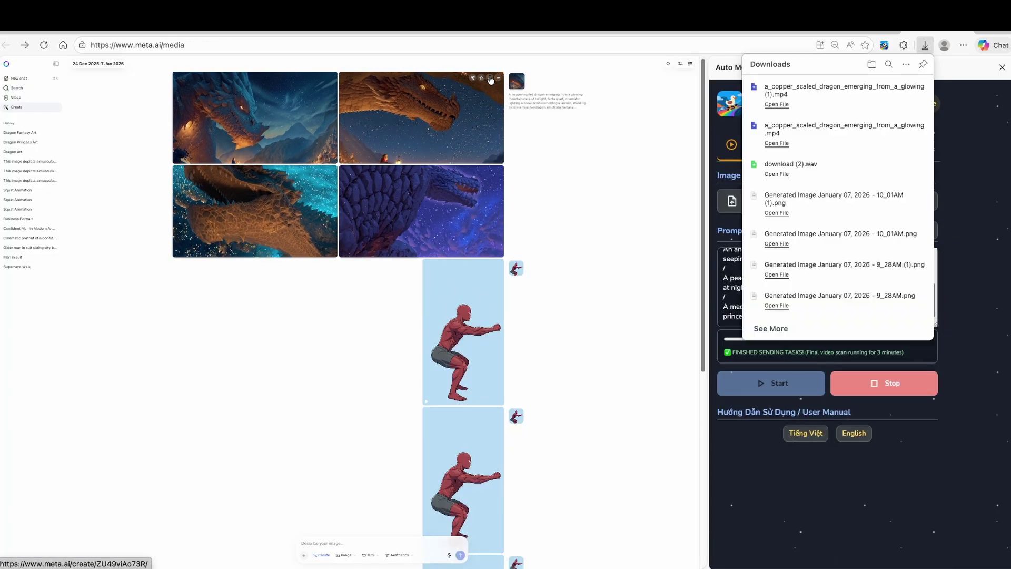
pyautogui.click(323, 172)
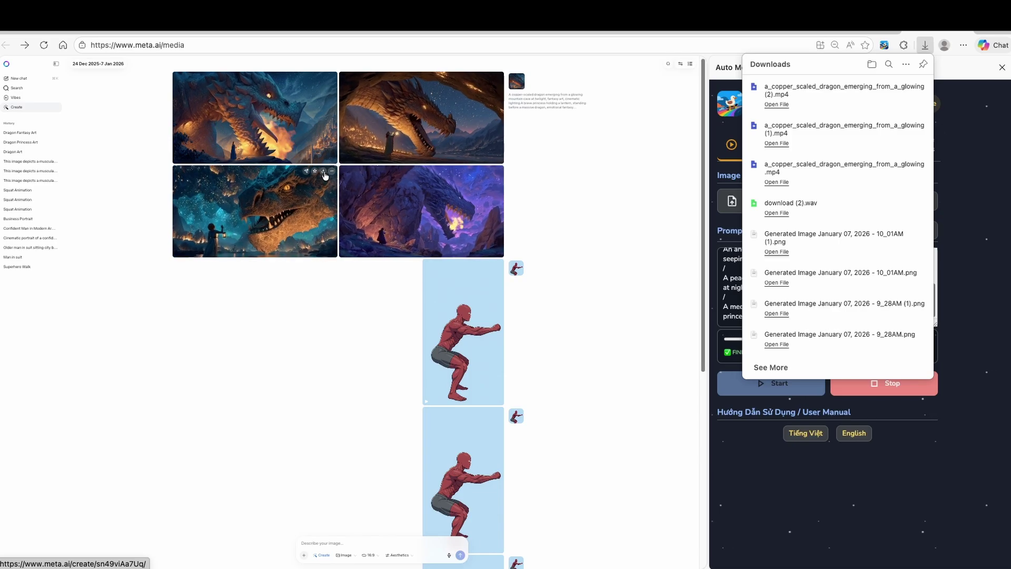
pyautogui.click(324, 171)
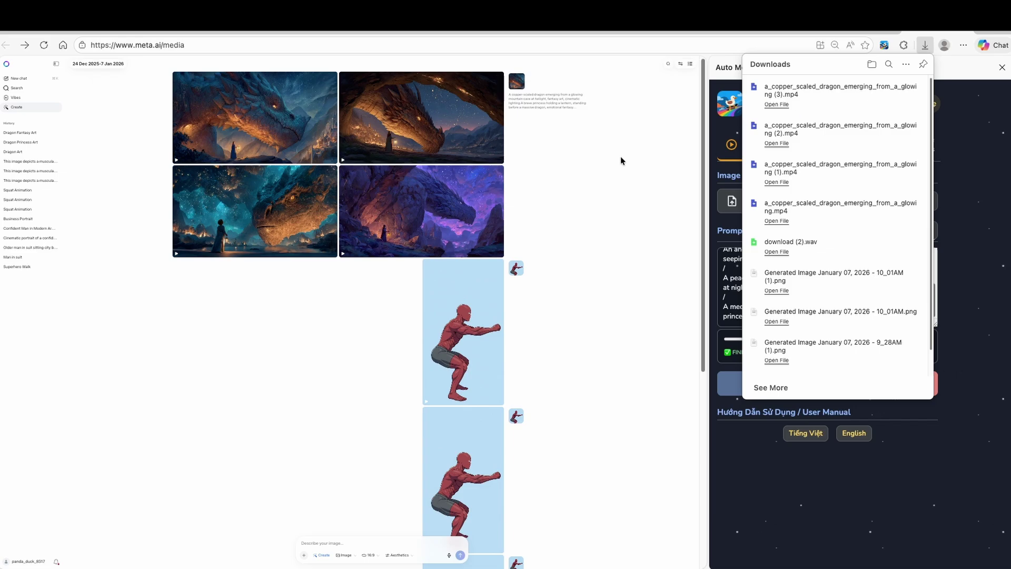
pyautogui.click(572, 20)
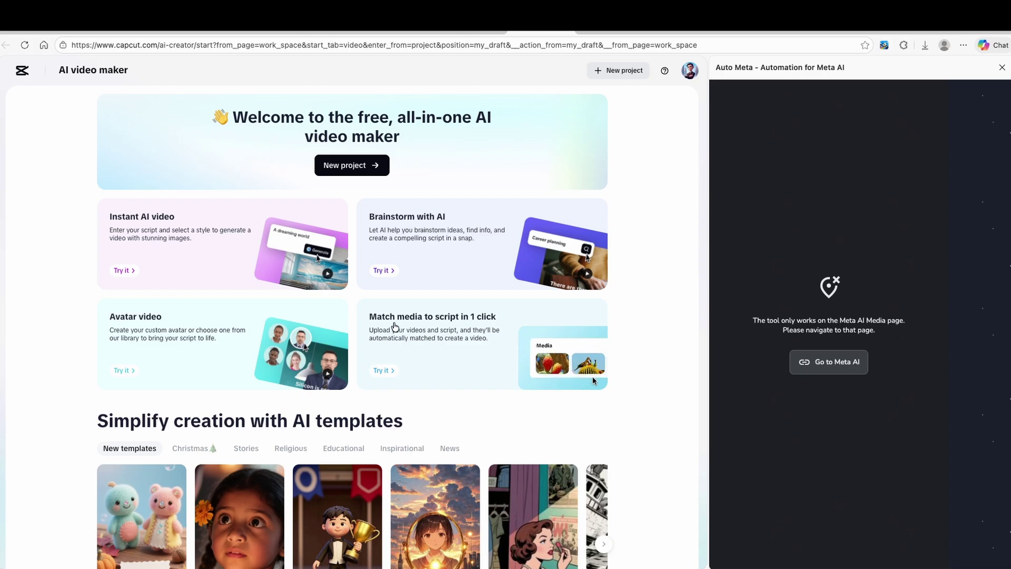
# Hide the Auto Meta extension and start CapCut's Match media to script tool.
pyautogui.click(1002, 67)
pyautogui.click(636, 329)
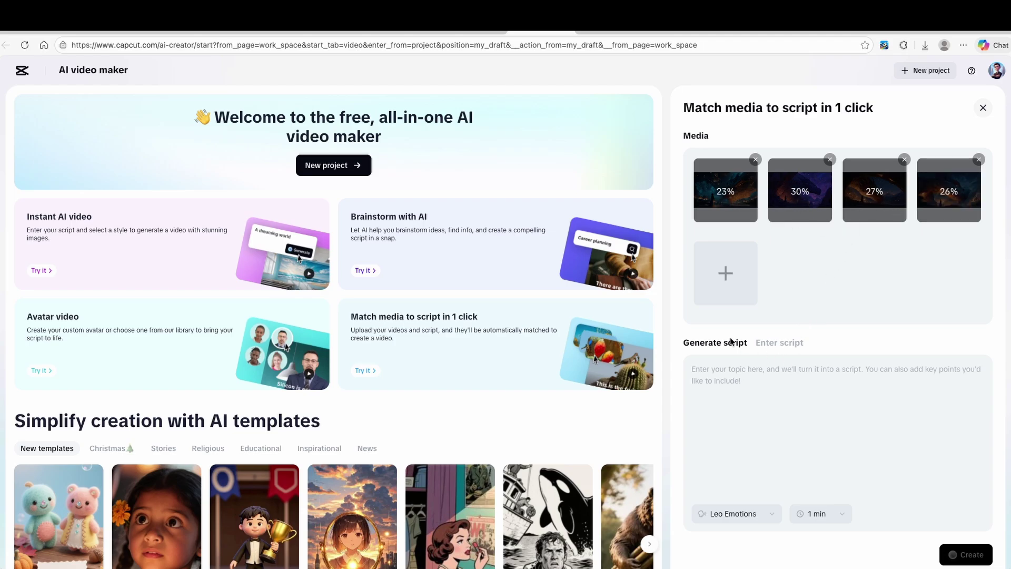
# Enter the story as the script and create the narrated storyboard from the four clips.
pyautogui.click(768, 345)
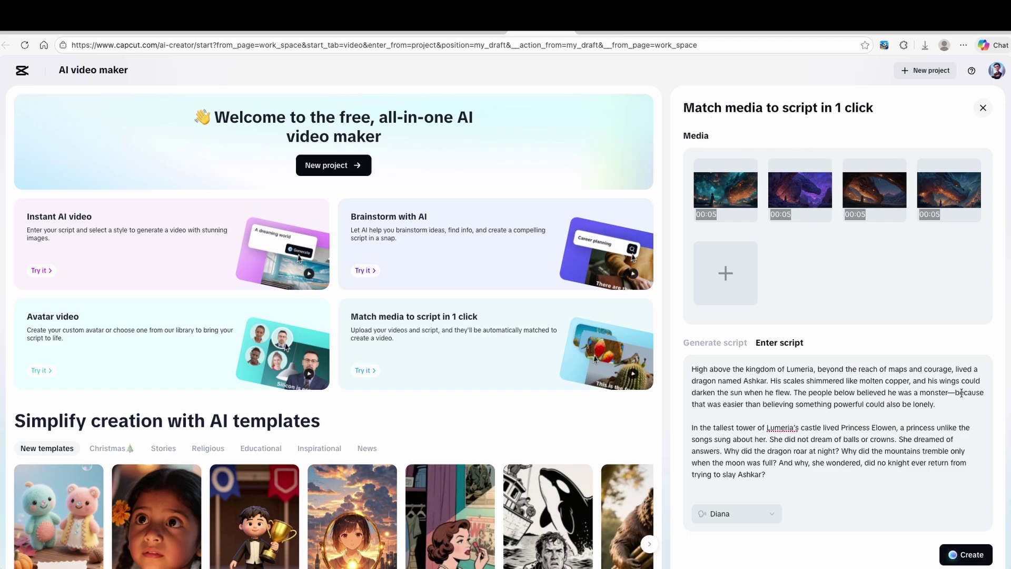
pyautogui.click(984, 550)
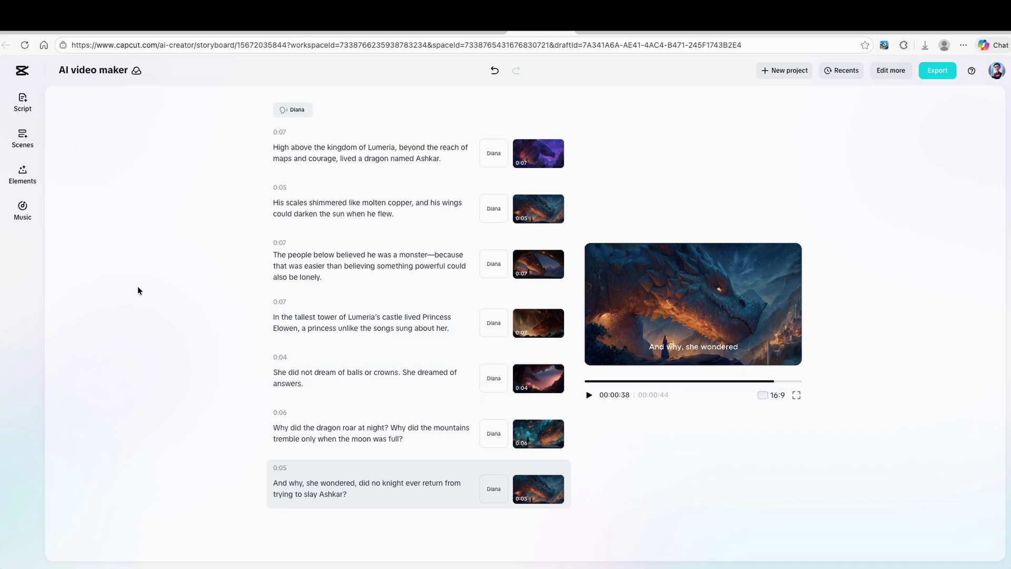
# Browse the Script, Scenes and Music panels, then show the Elements caption templates.
pyautogui.click(26, 105)
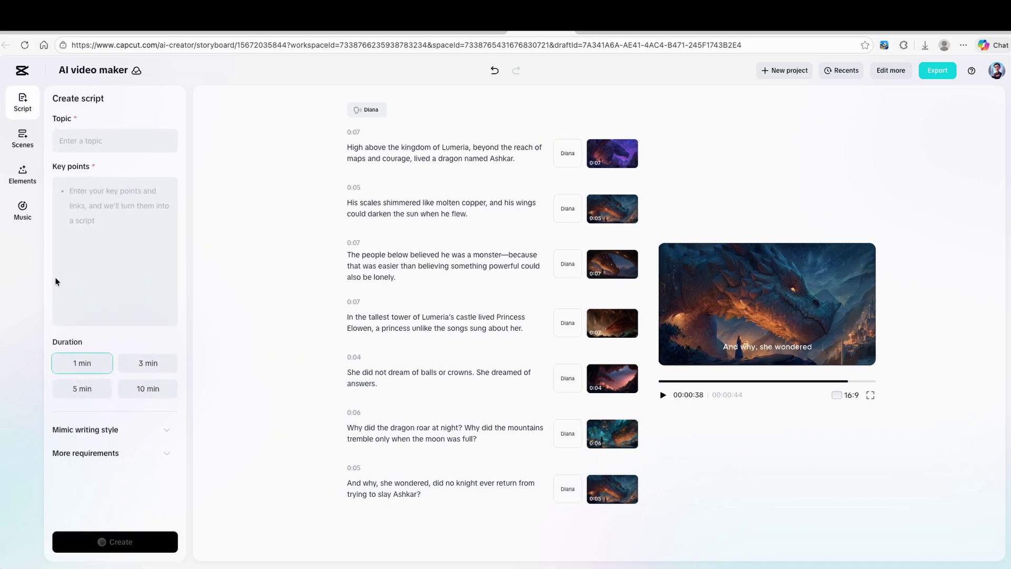
pyautogui.click(24, 150)
pyautogui.scroll(-5, 117, 399)
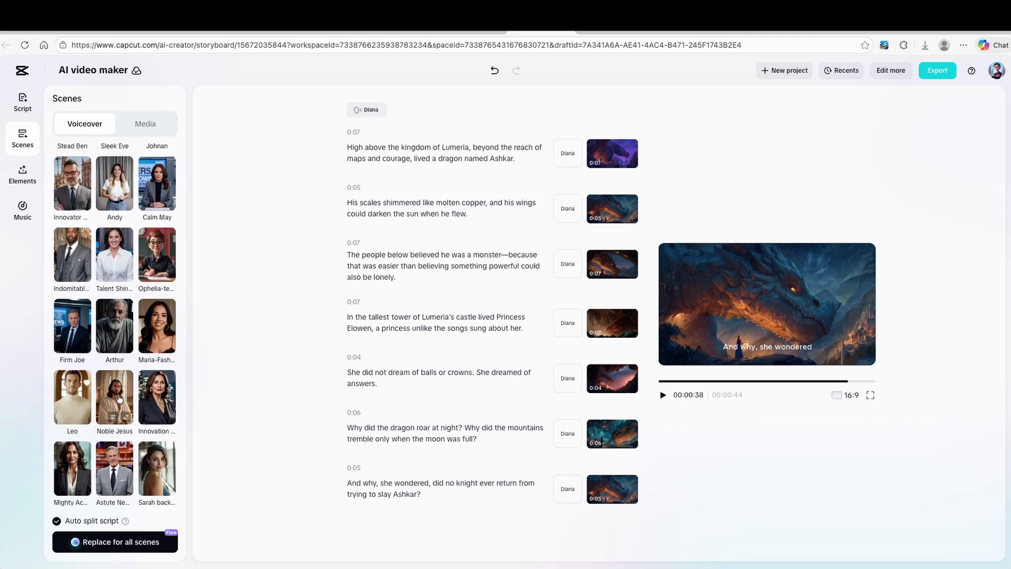
pyautogui.click(29, 180)
pyautogui.click(22, 210)
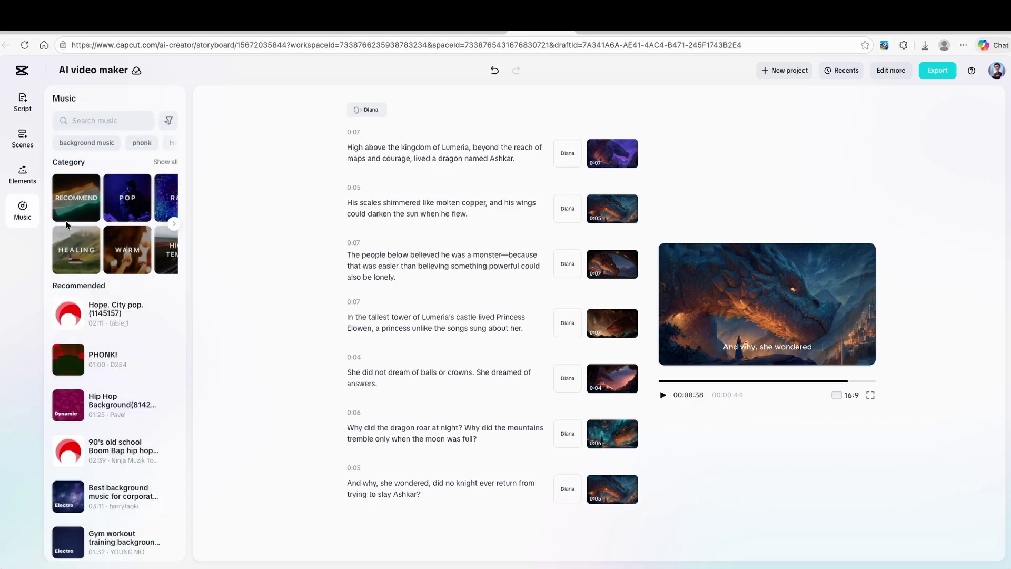
pyautogui.scroll(-5, 119, 356)
pyautogui.scroll(-3, 118, 350)
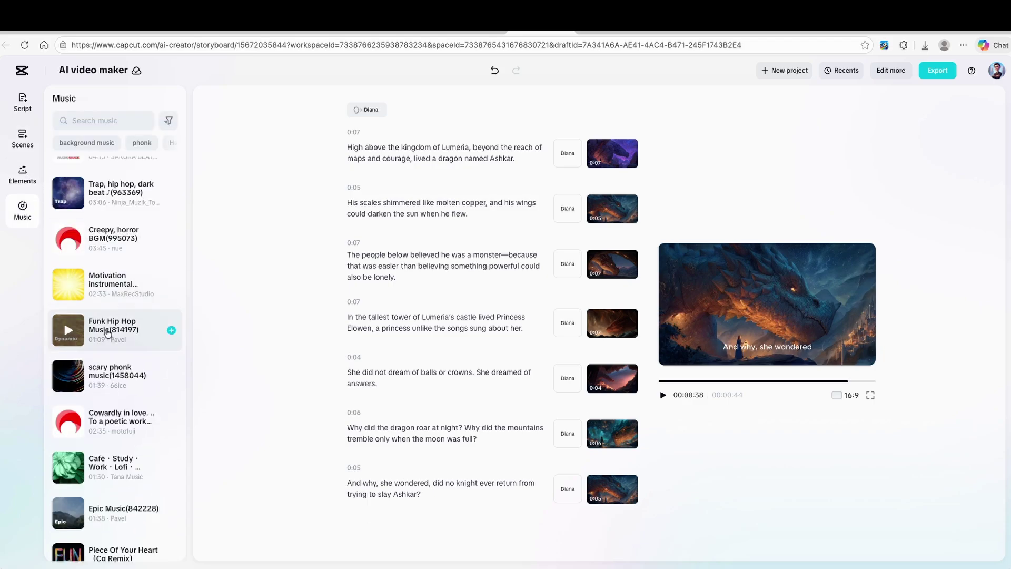
pyautogui.scroll(3, 79, 324)
pyautogui.click(24, 176)
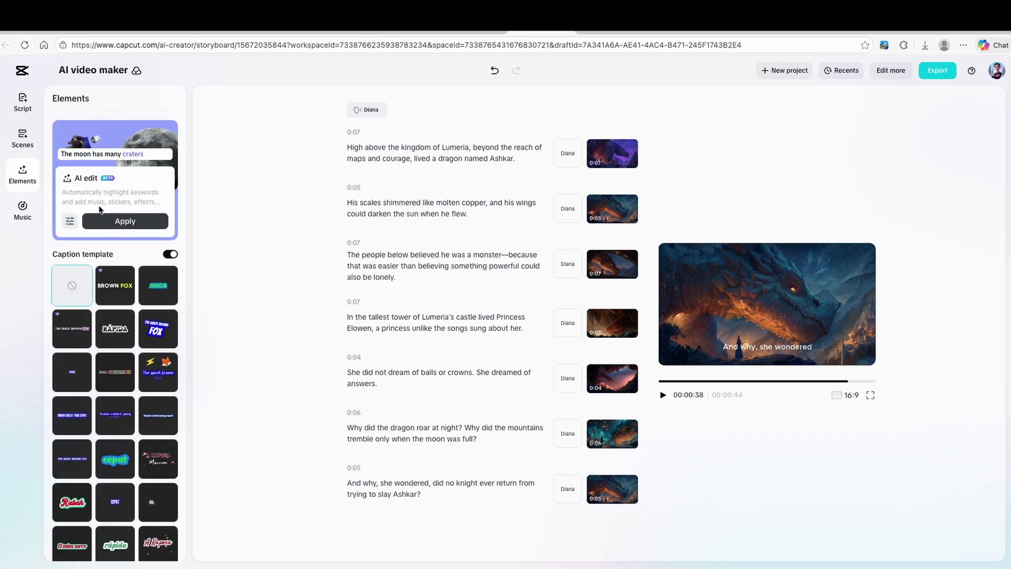
pyautogui.scroll(-2, 119, 286)
pyautogui.scroll(-2, 119, 296)
pyautogui.scroll(-1, 118, 305)
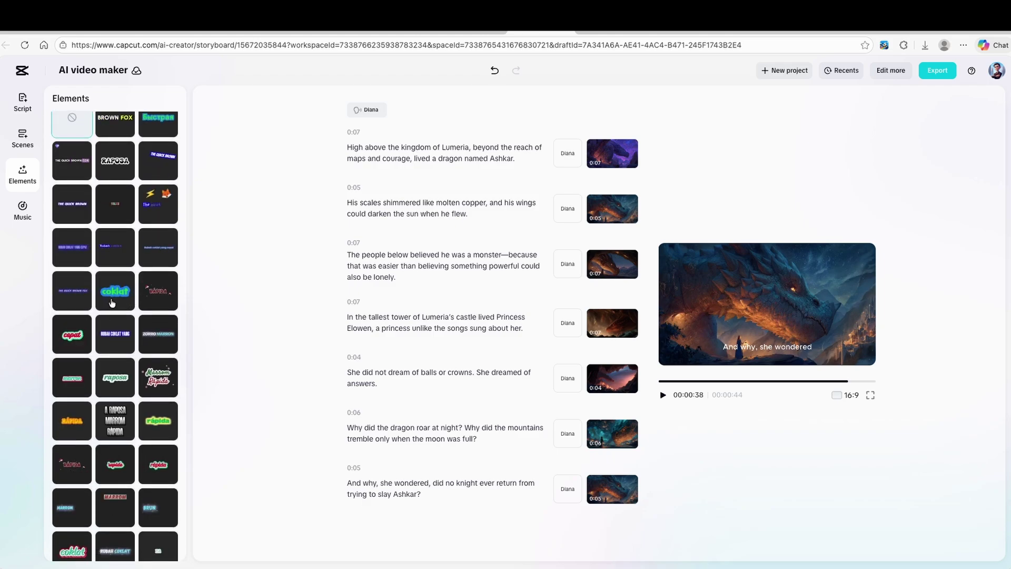
pyautogui.scroll(-2, 119, 301)
pyautogui.scroll(-2, 120, 261)
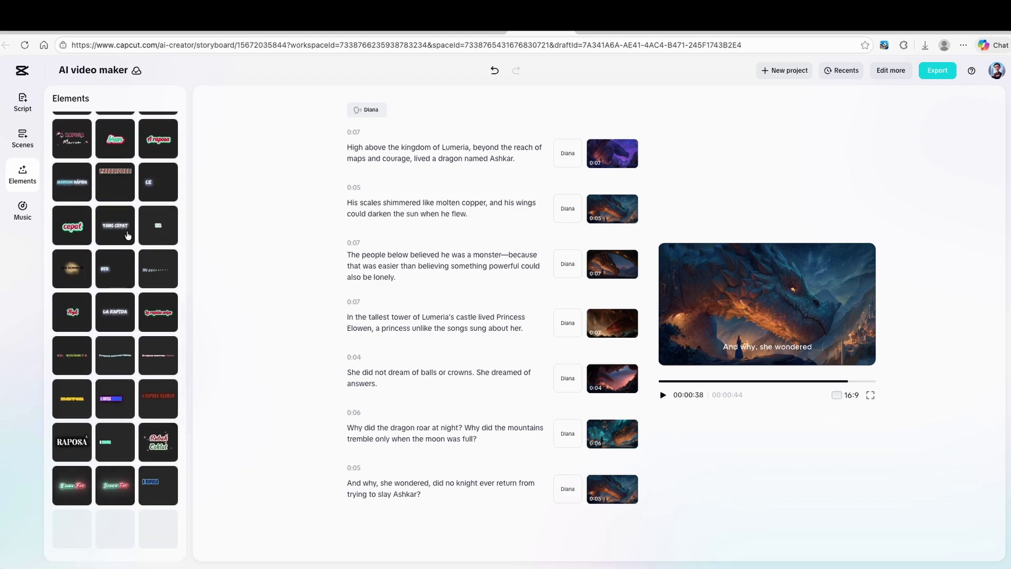
pyautogui.scroll(-1, 122, 276)
pyautogui.scroll(-2, 126, 356)
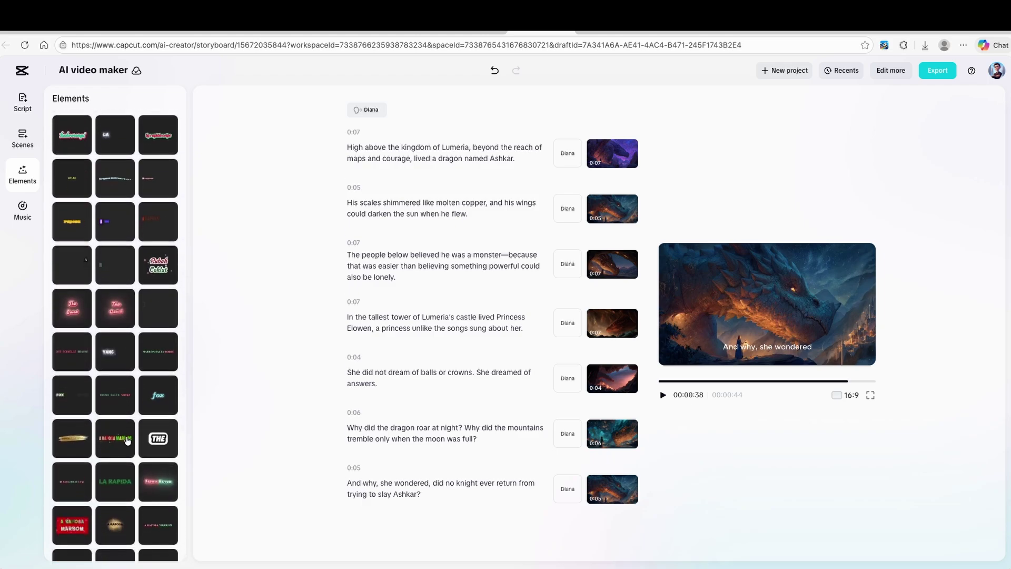
pyautogui.scroll(-2, 131, 434)
pyautogui.scroll(-3, 131, 434)
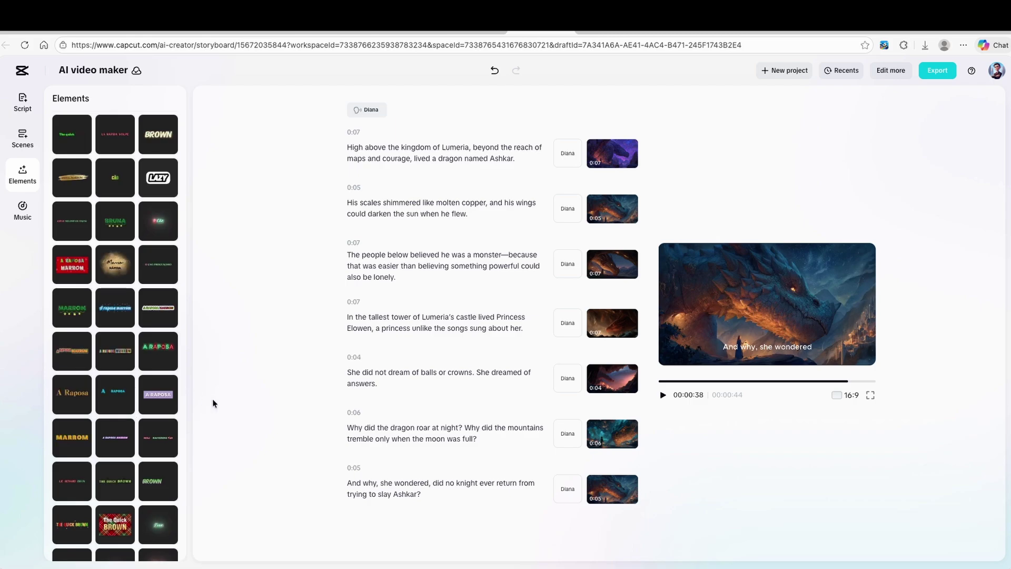
pyautogui.scroll(-3, 158, 439)
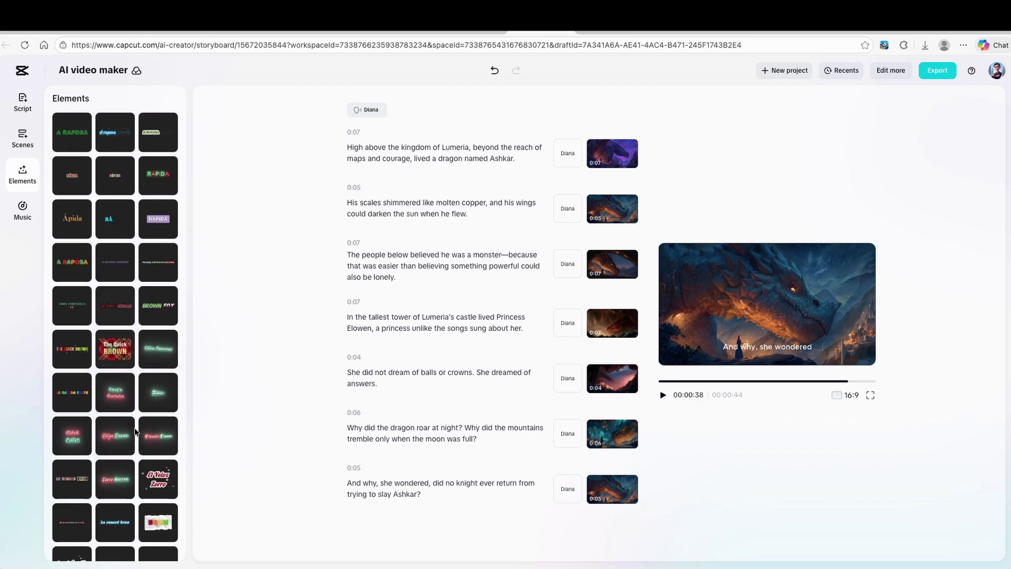
# Apply a bold word-by-word caption template to the storyboard video.
pyautogui.click(139, 431)
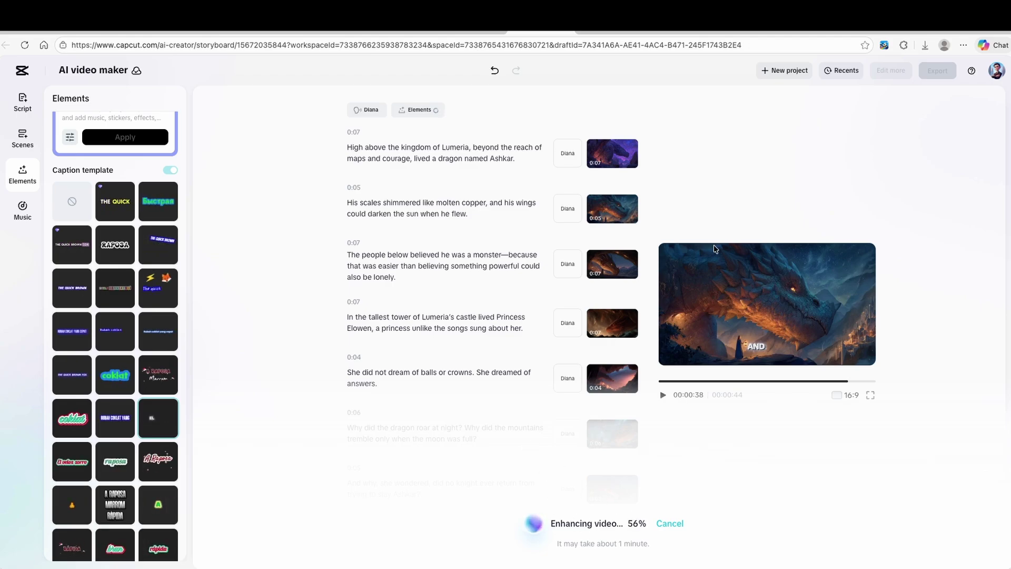
pyautogui.click(870, 394)
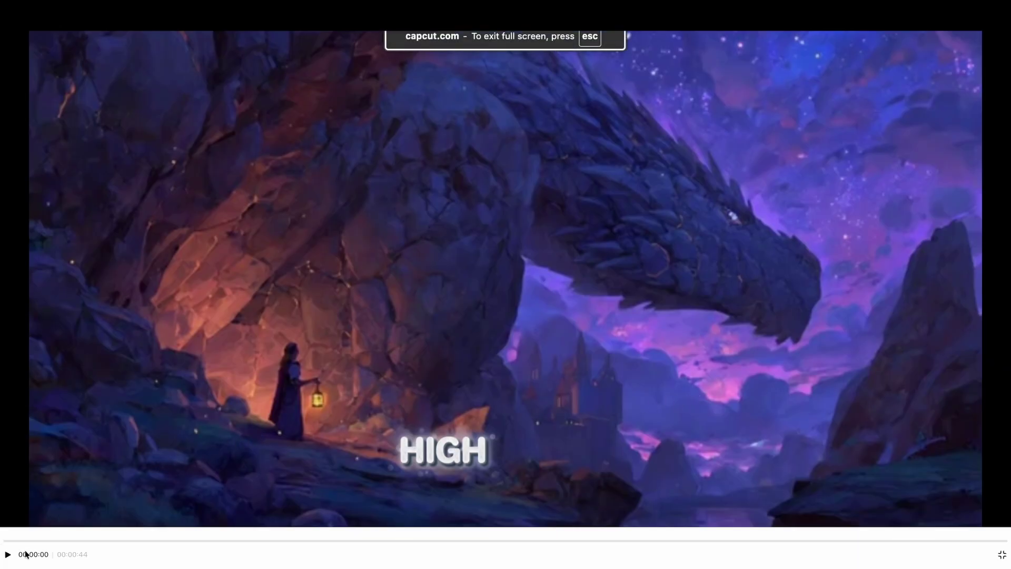
pyautogui.click(8, 553)
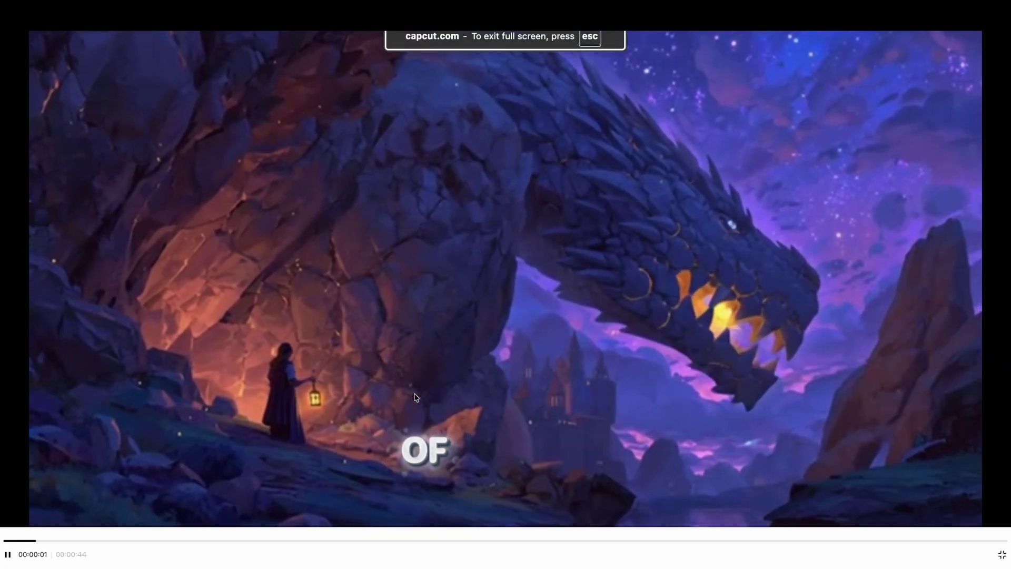
pyautogui.press('Escape')
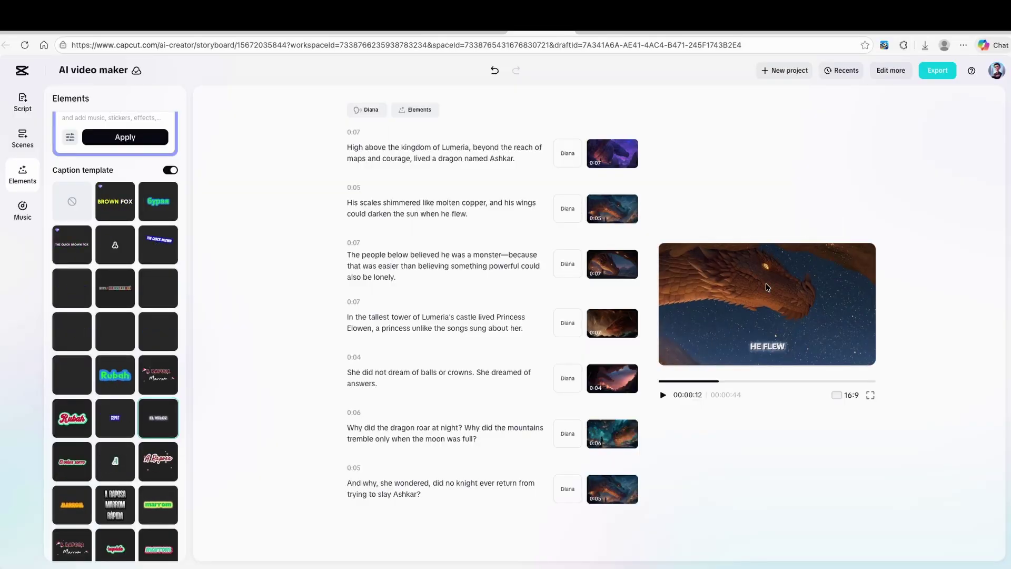
# Review the export settings, keeping 720p resolution and 24fps, without exporting.
pyautogui.click(938, 73)
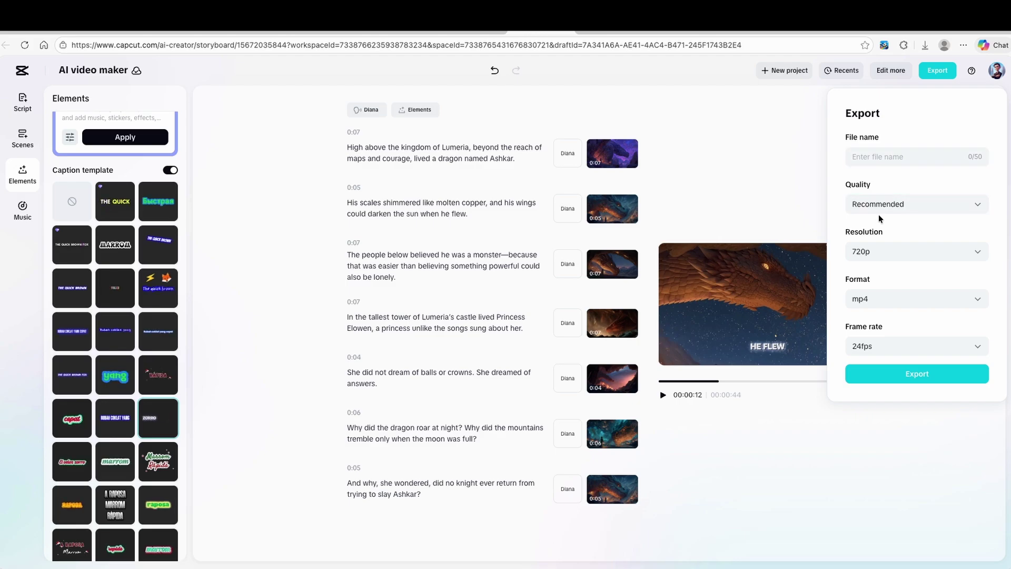
pyautogui.click(918, 249)
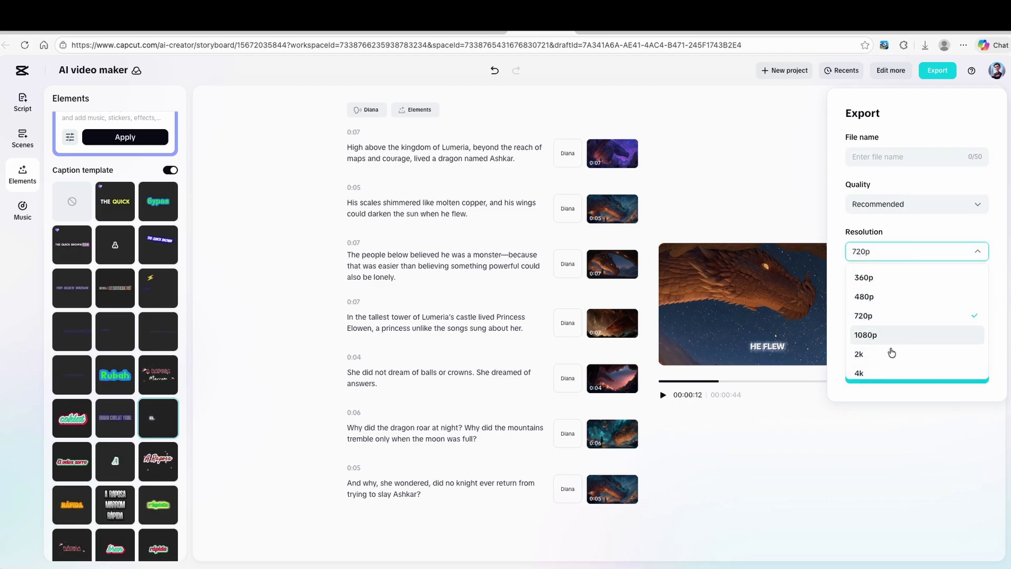
pyautogui.click(878, 248)
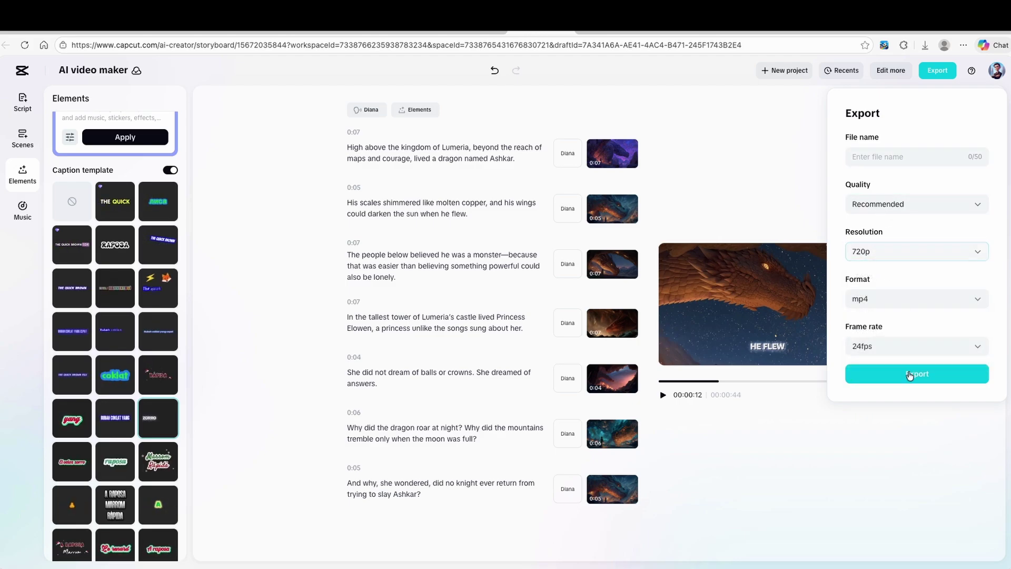
pyautogui.click(891, 347)
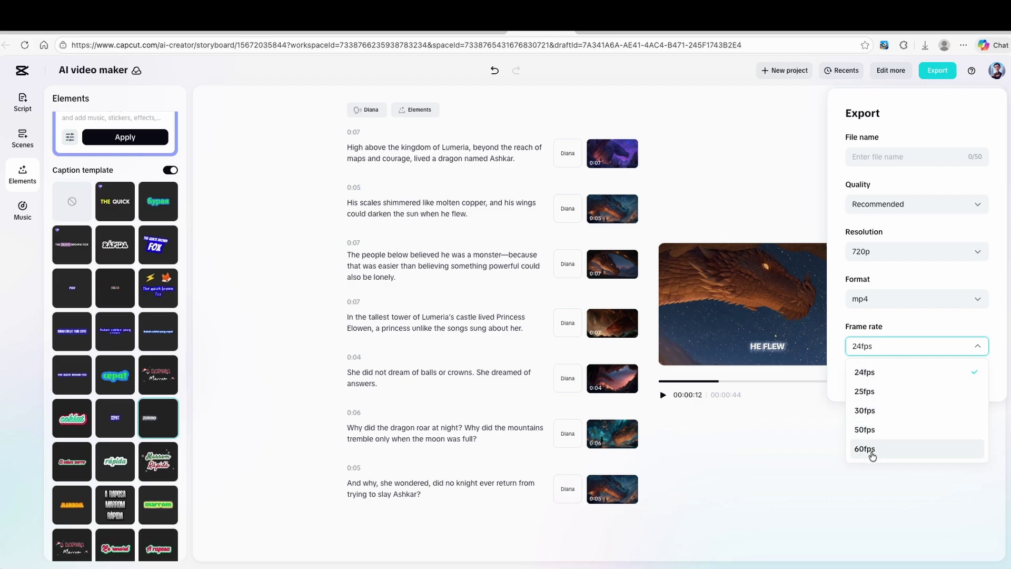
pyautogui.click(908, 351)
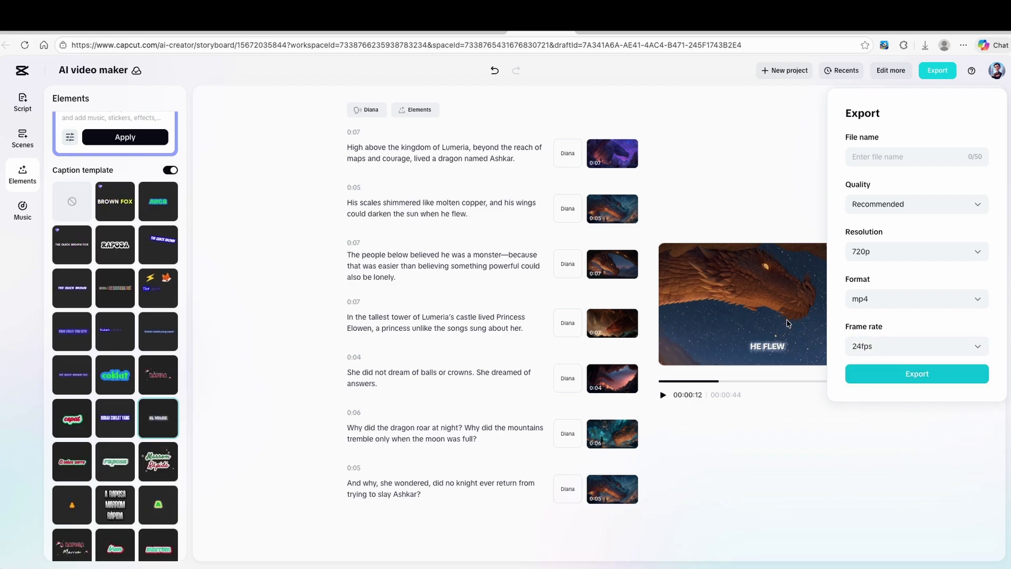
pyautogui.click(785, 181)
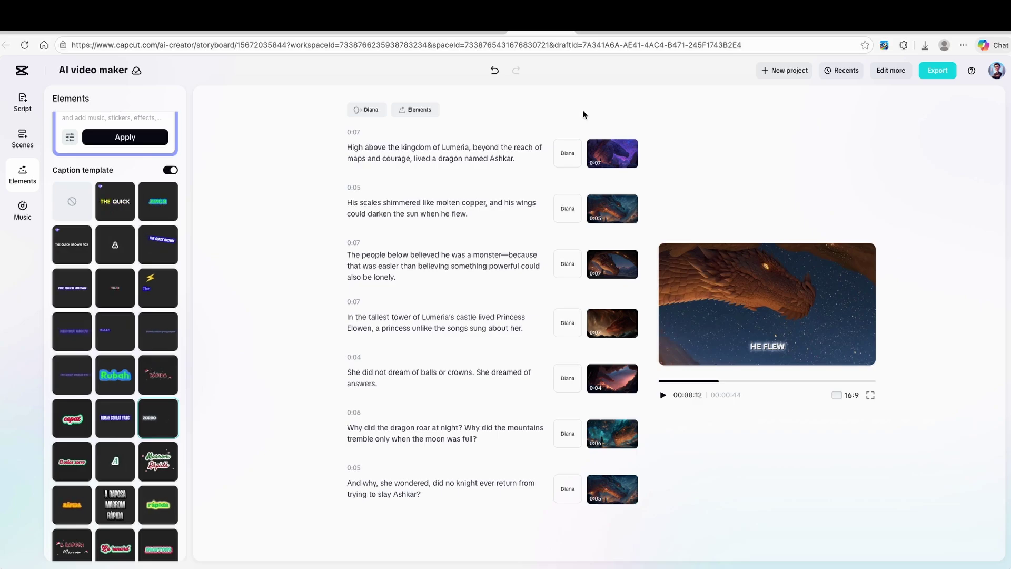
# Switch through the Auto Meta and Meta AI tabs back to the ChatGPT dragon story conversation.
pyautogui.click(289, 32)
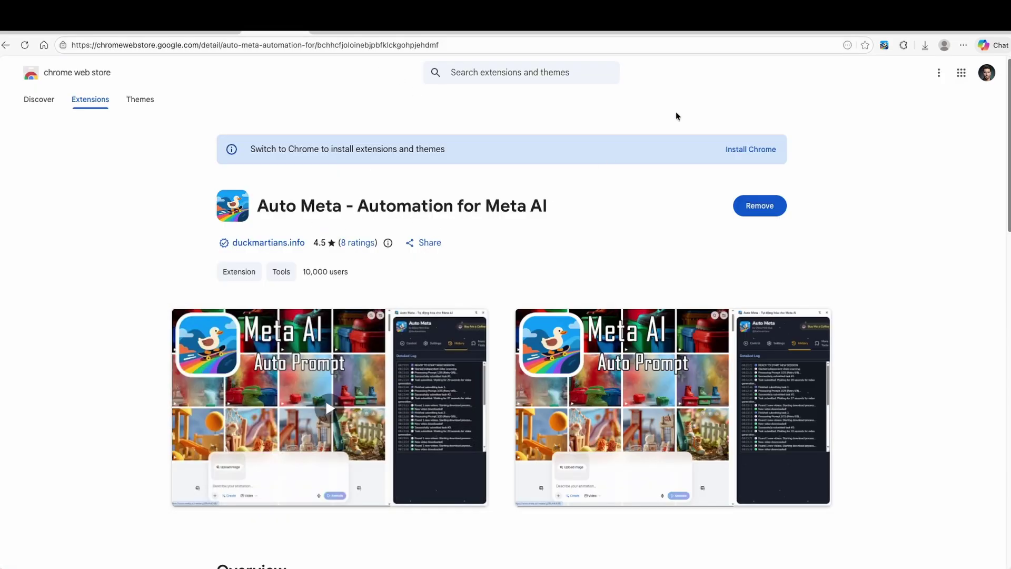
pyautogui.click(684, 38)
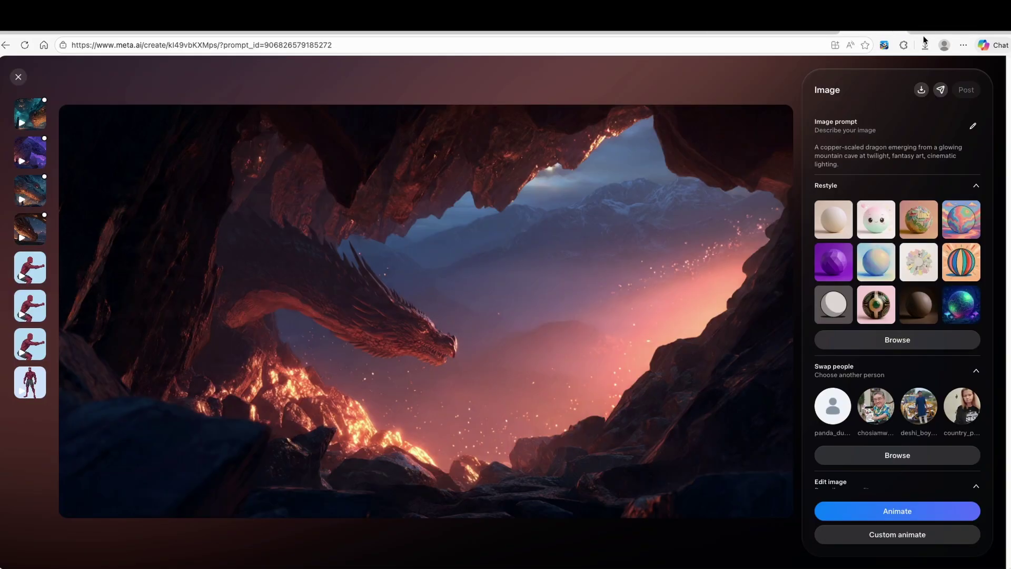
pyautogui.click(869, 34)
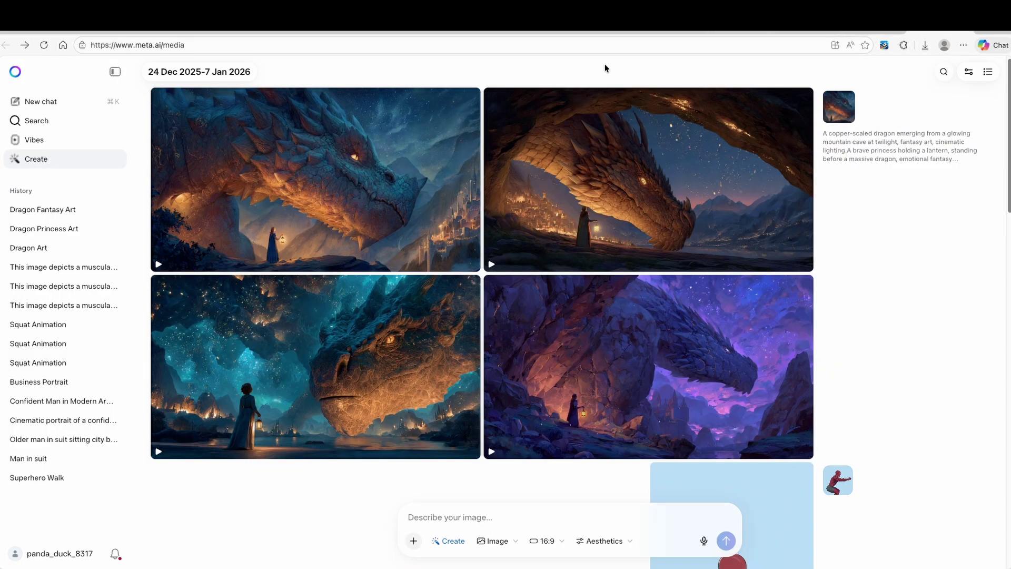
pyautogui.click(226, 25)
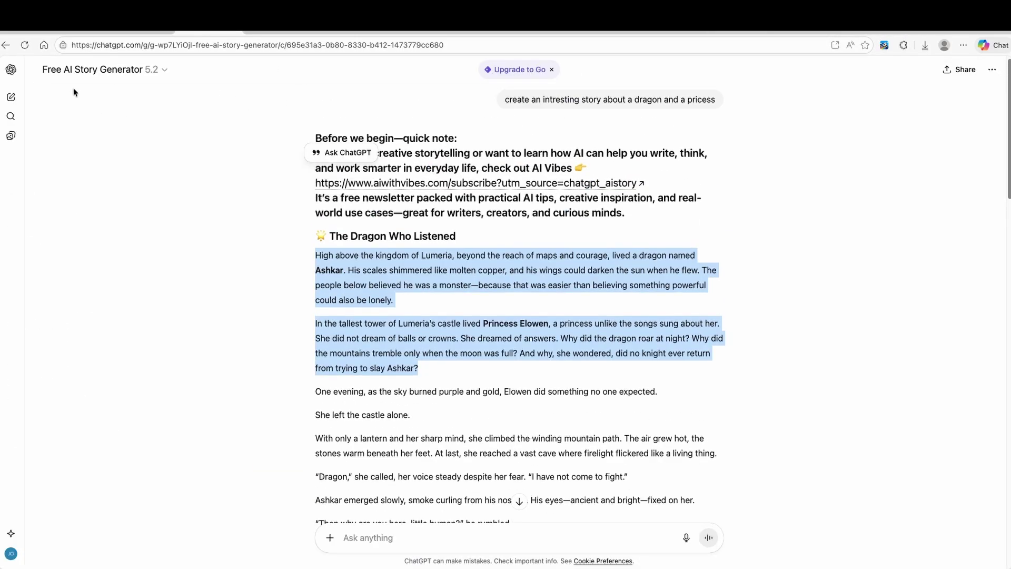
pyautogui.scroll(-5, 462, 226)
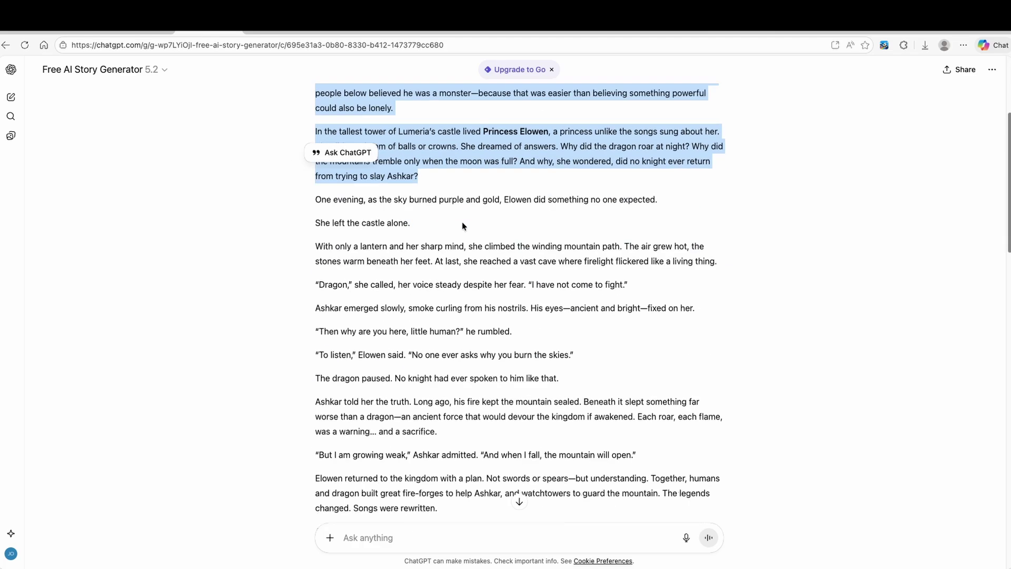
pyautogui.scroll(-10, 468, 262)
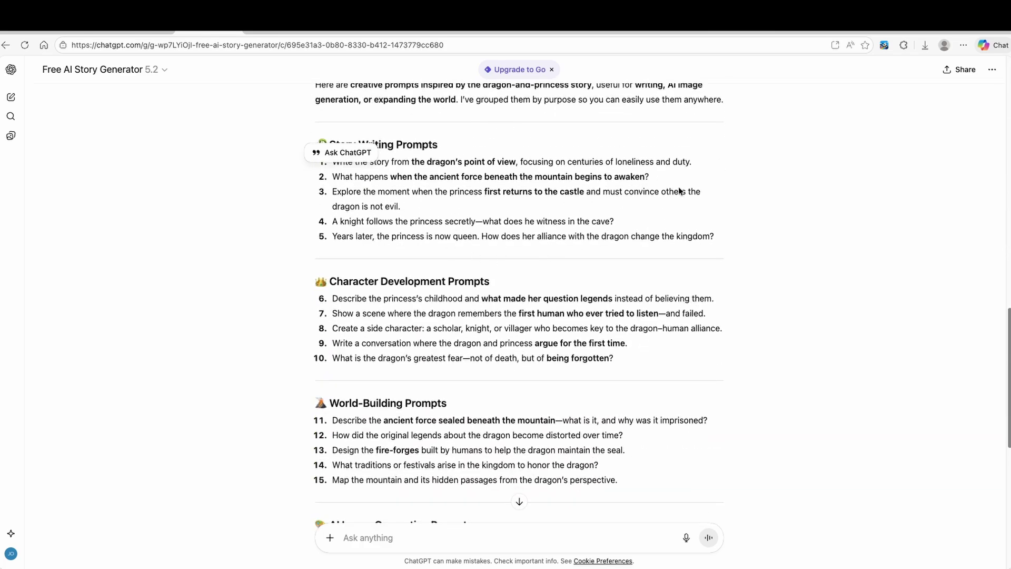